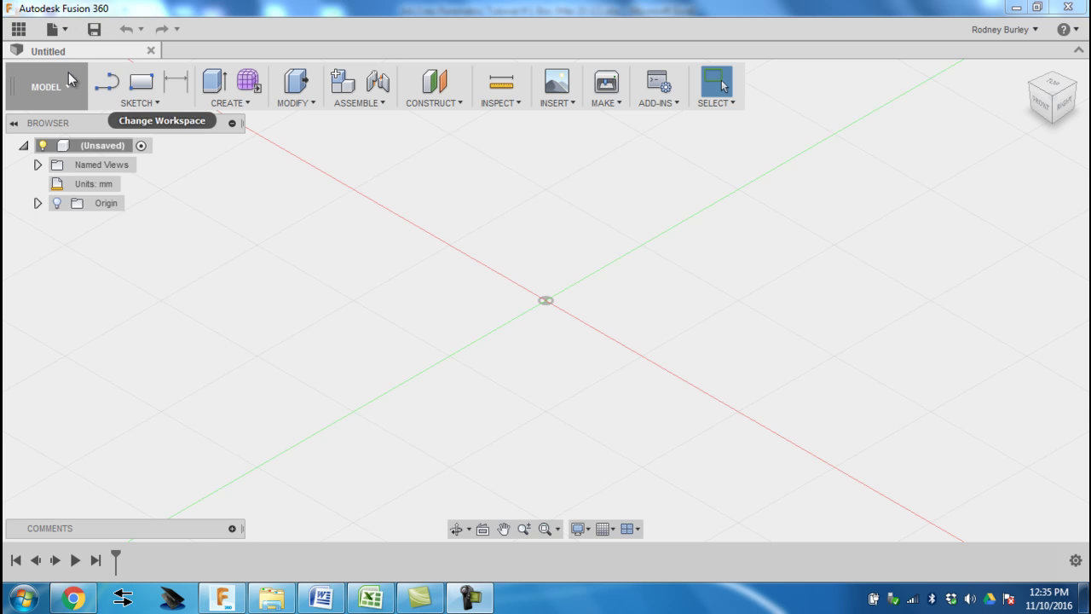
# Turn on the Origin's visibility in the Browser so its planes and axes appear
pyautogui.click(55, 205)
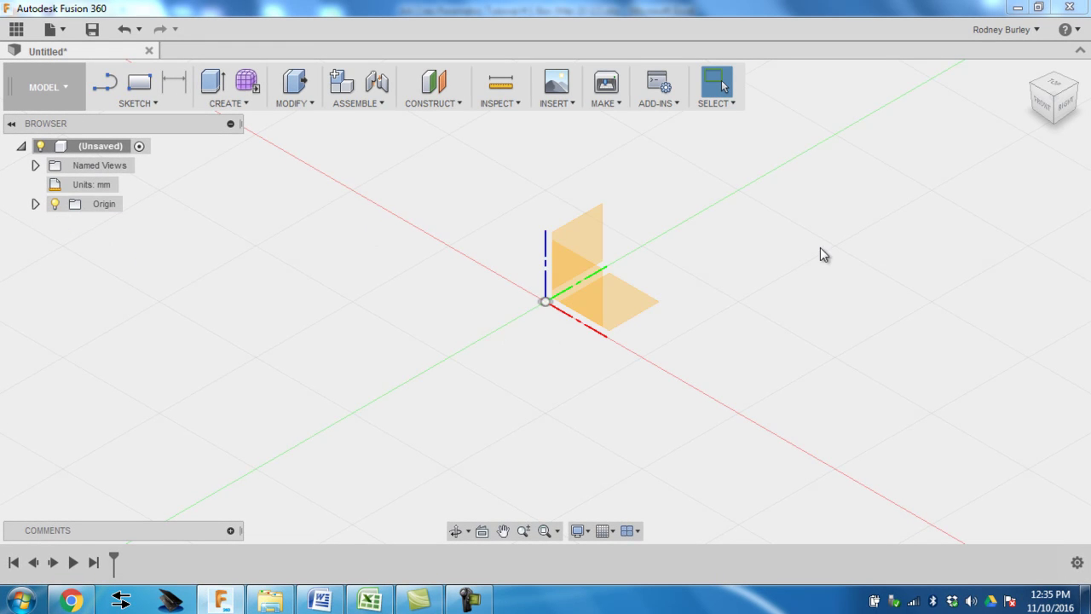
# Start a new sketch on the front origin plane
pyautogui.click(132, 105)
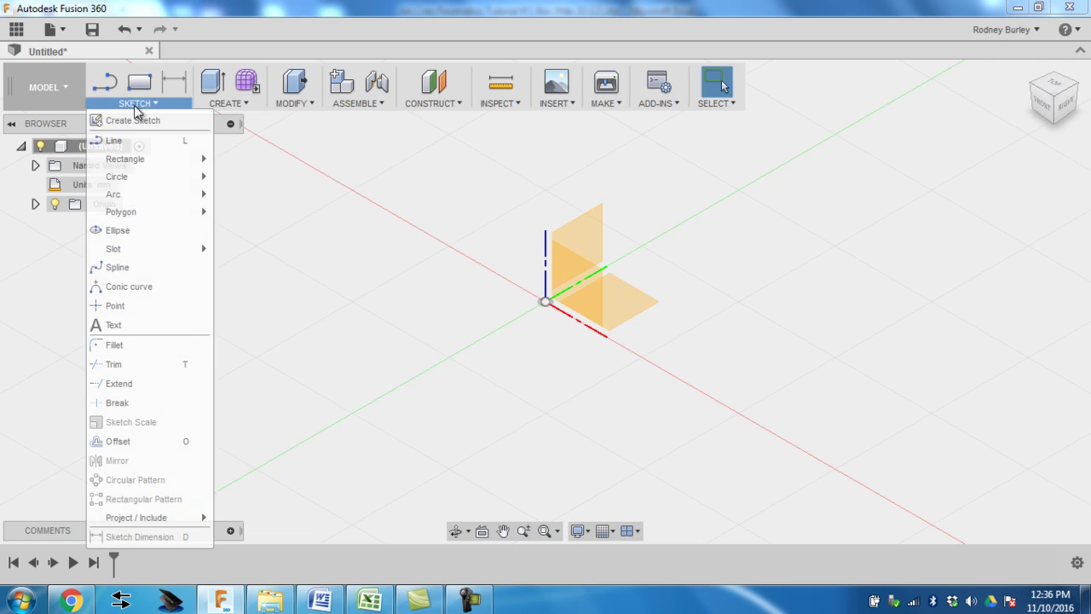
pyautogui.click(196, 120)
pyautogui.click(583, 295)
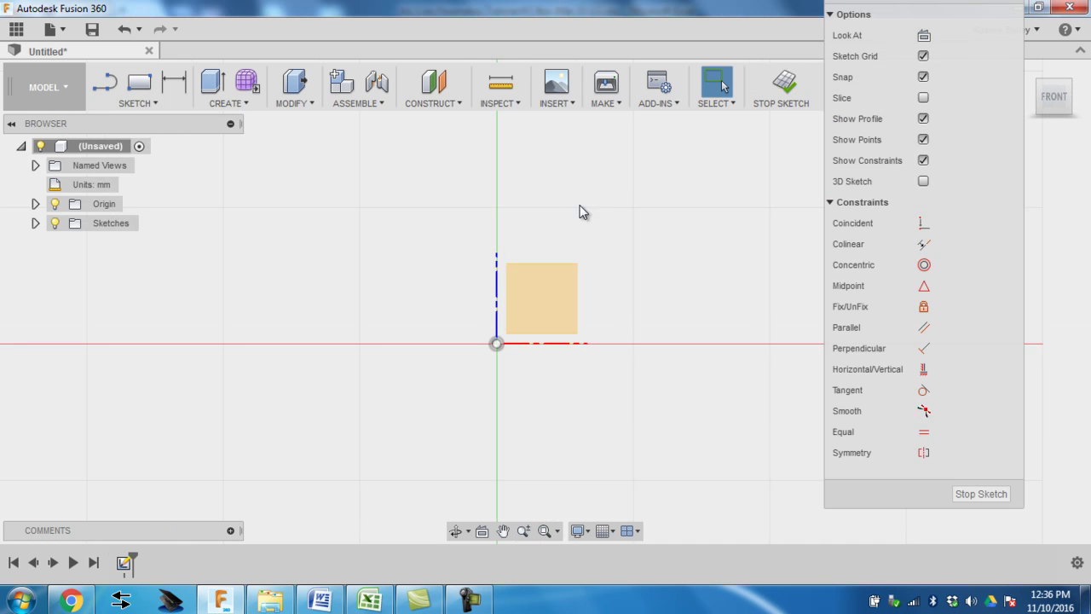
# Draw lines from the origin up the left side, across the top, and down into the notch's bottom
pyautogui.click(110, 85)
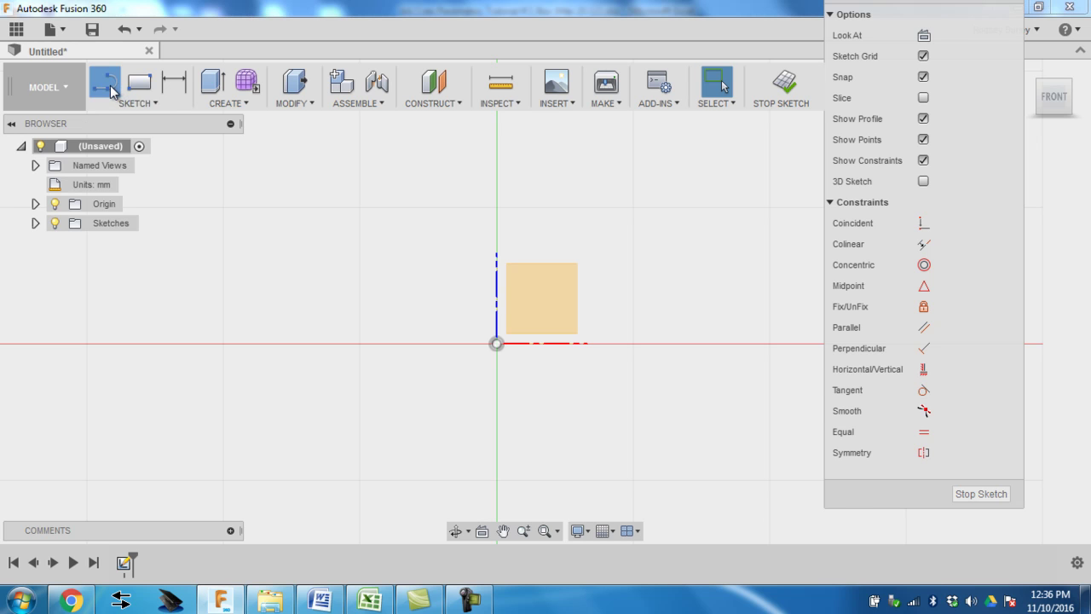
pyautogui.click(145, 104)
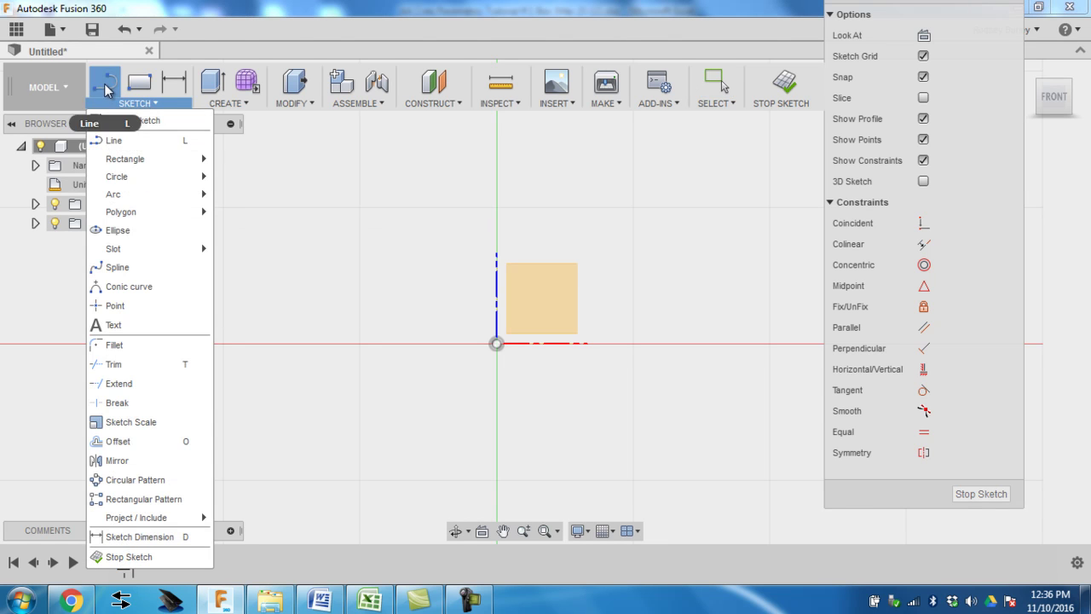
pyautogui.click(119, 139)
pyautogui.click(493, 343)
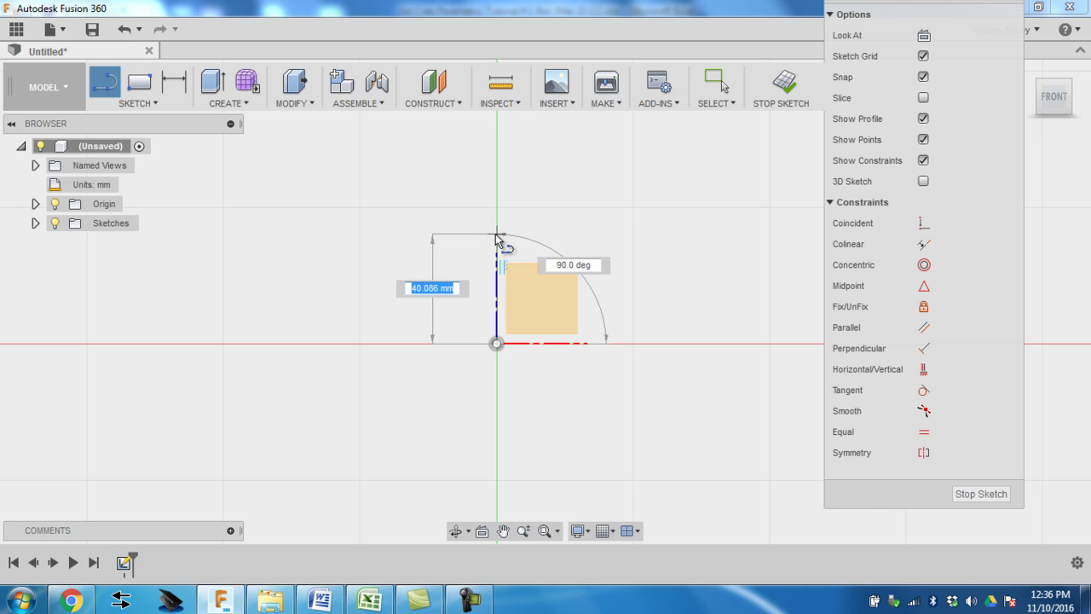
pyautogui.click(497, 225)
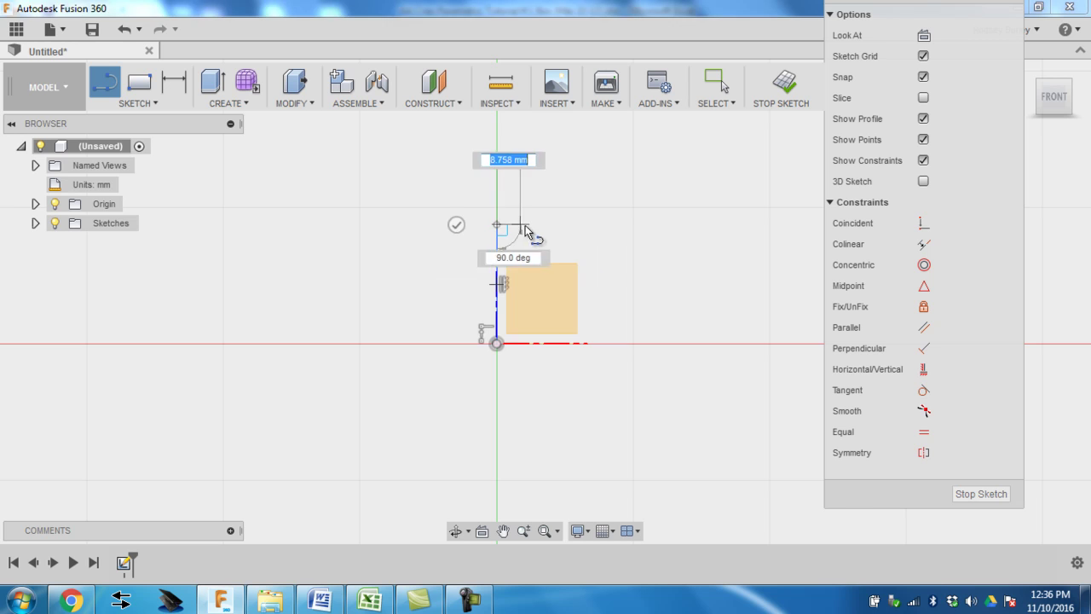
pyautogui.click(633, 228)
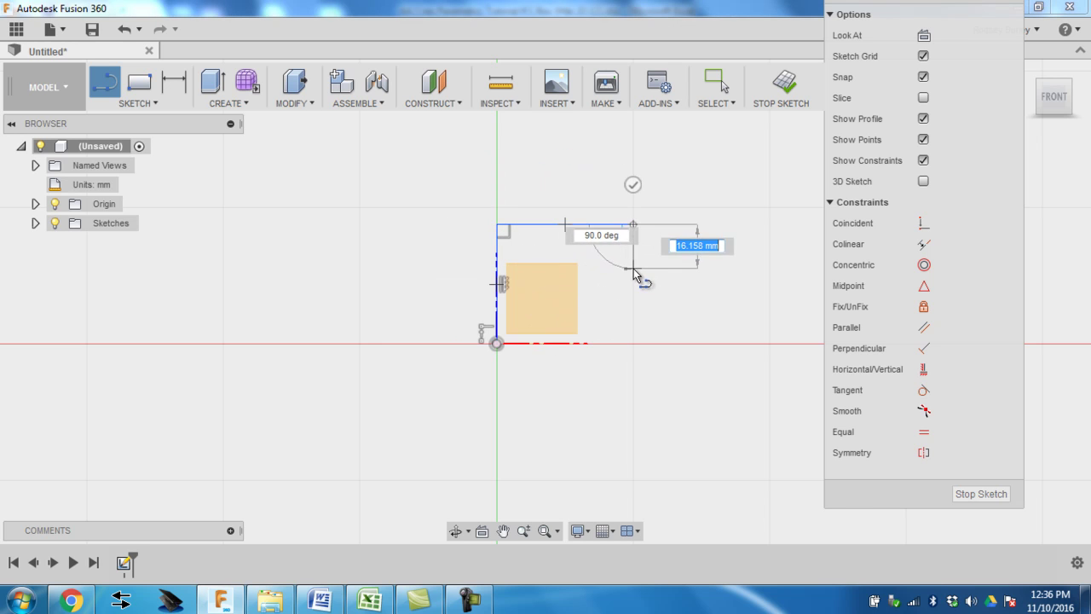
pyautogui.click(633, 269)
pyautogui.click(738, 268)
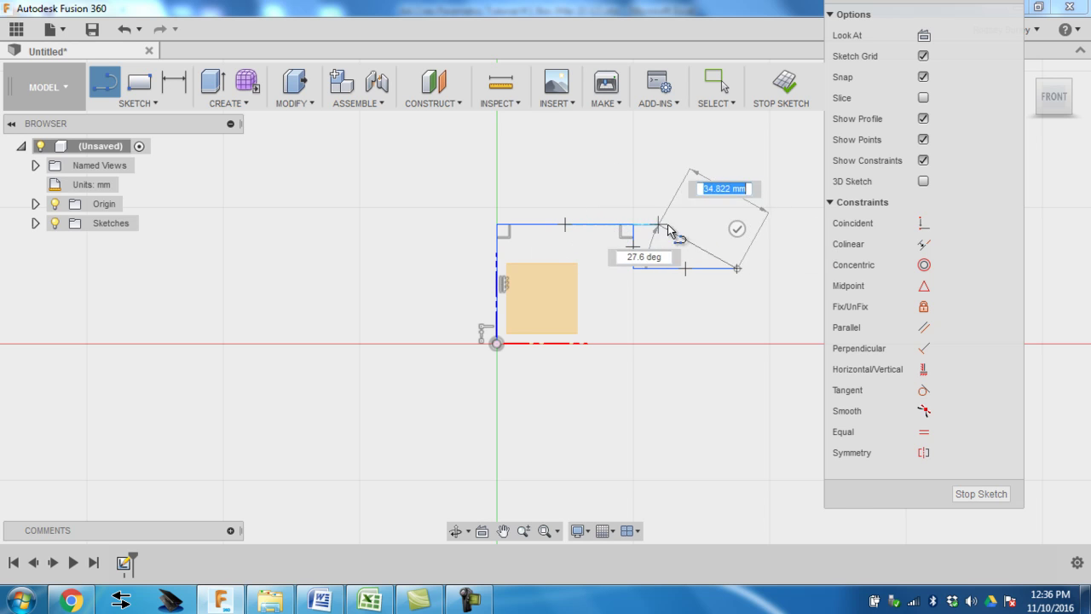
# Continue the outline up the notch's right side, across the top right, down, and back to the origin
pyautogui.press('Escape')
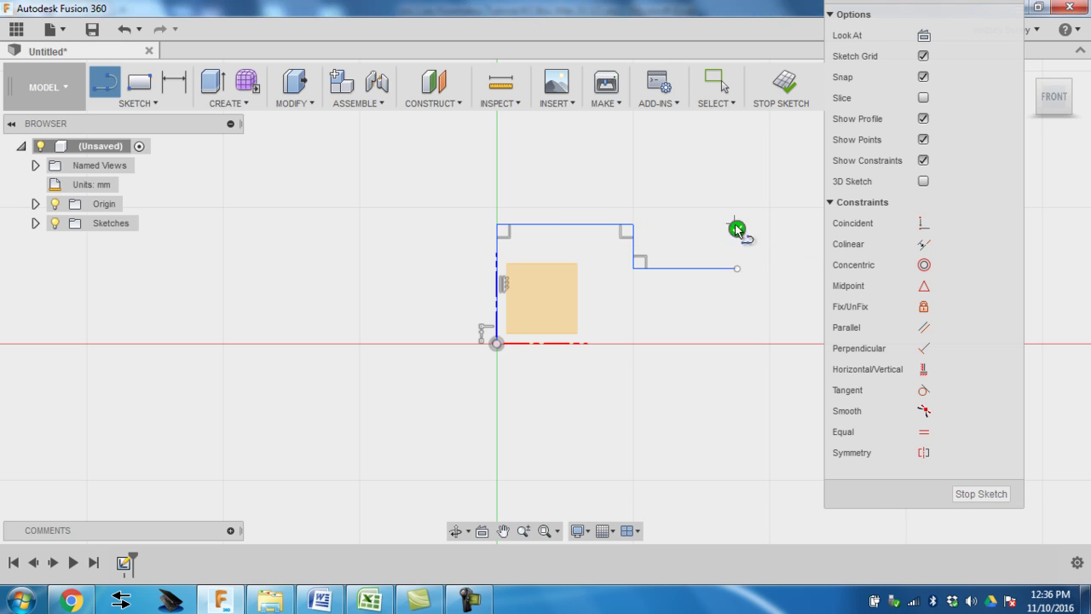
pyautogui.click(738, 269)
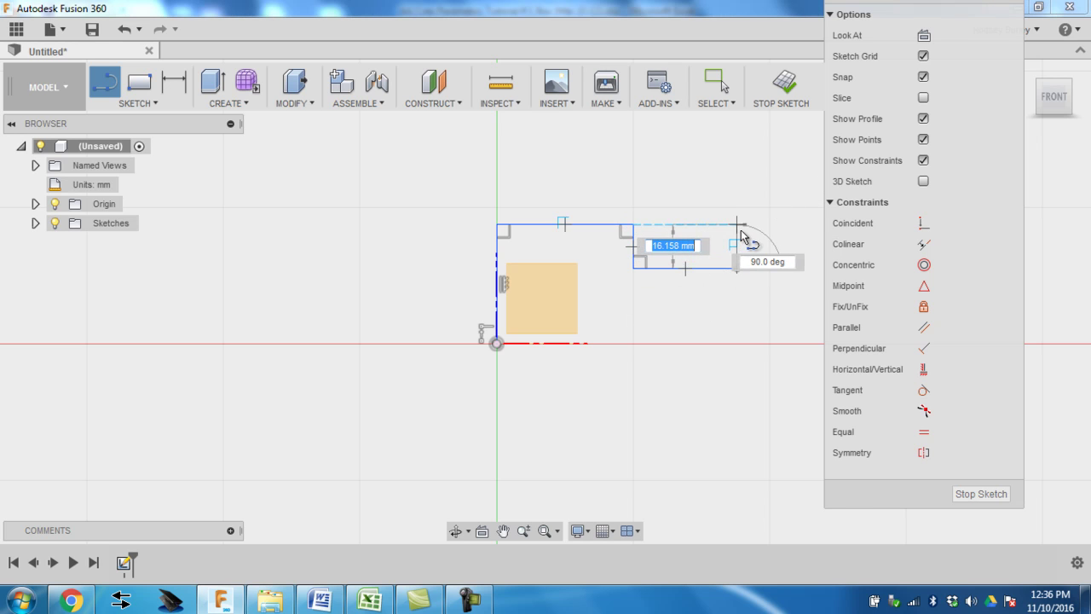
pyautogui.click(737, 225)
pyautogui.moveTo(774, 243); pyautogui.dragTo(620, 252, button='middle')
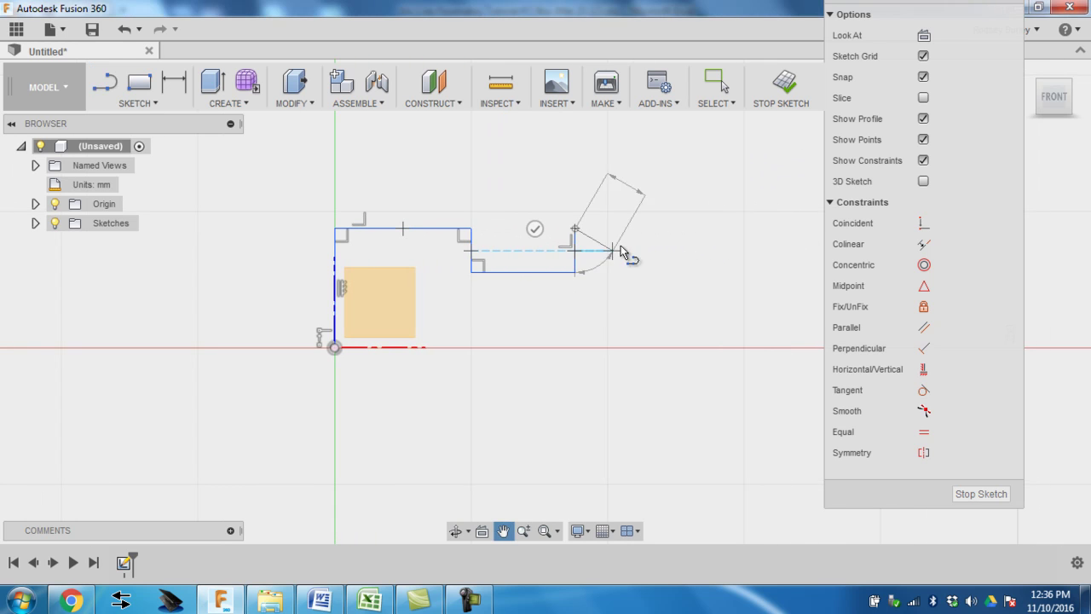
pyautogui.click(701, 228)
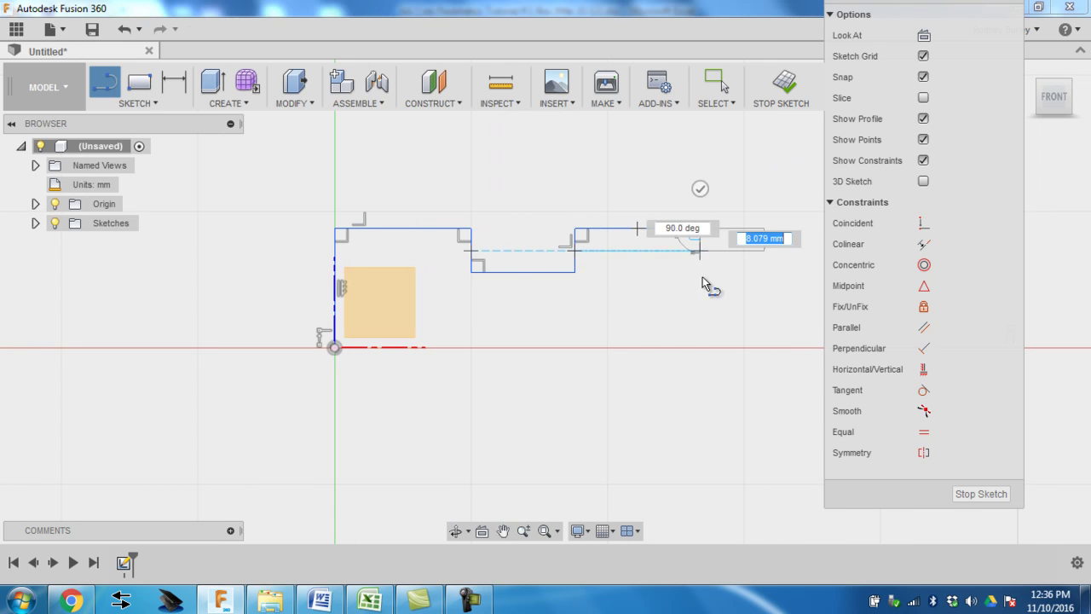
pyautogui.click(700, 347)
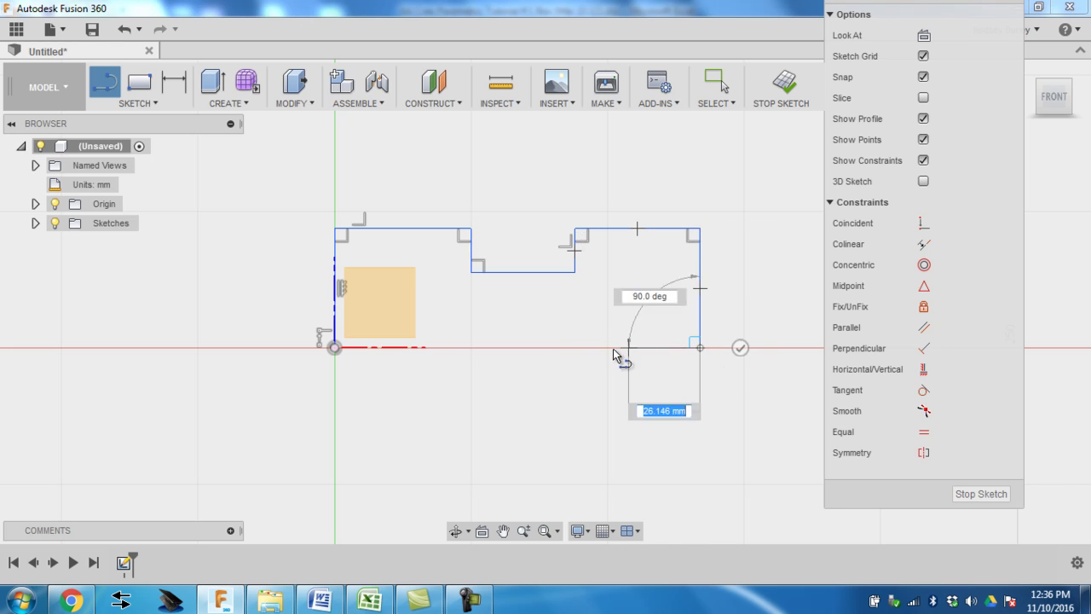
pyautogui.click(334, 347)
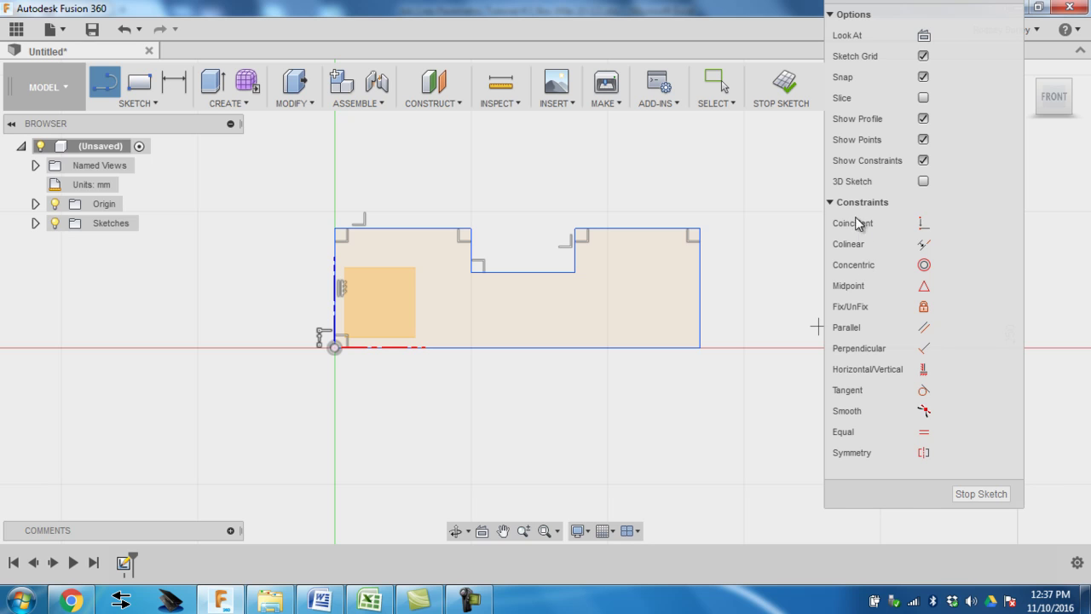
# Apply Equal constraints to the two top edges and to the left and right sides
pyautogui.click(831, 203)
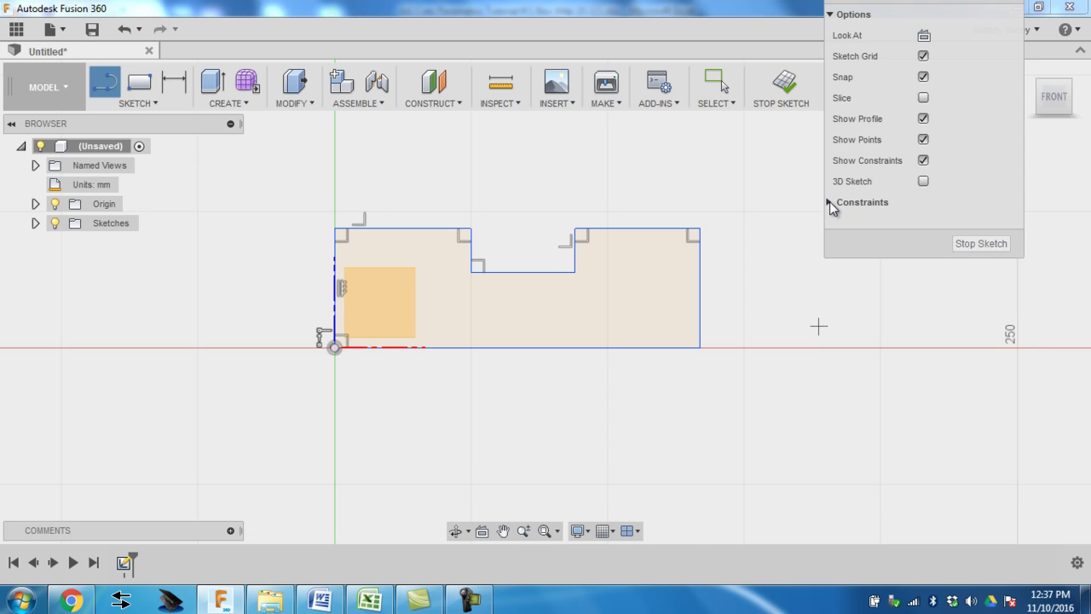
pyautogui.click(829, 204)
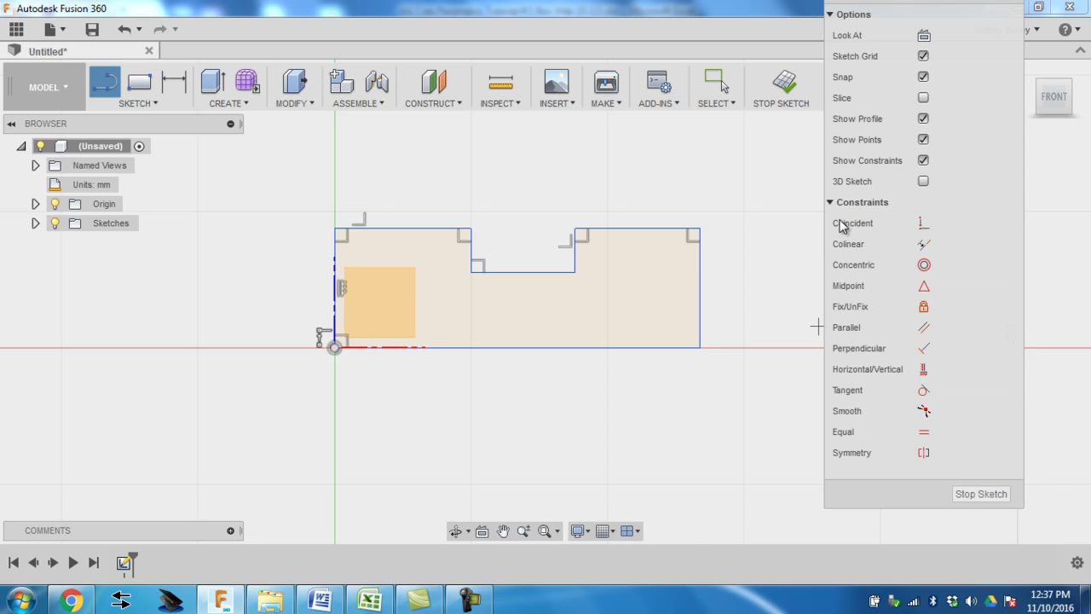
pyautogui.click(924, 433)
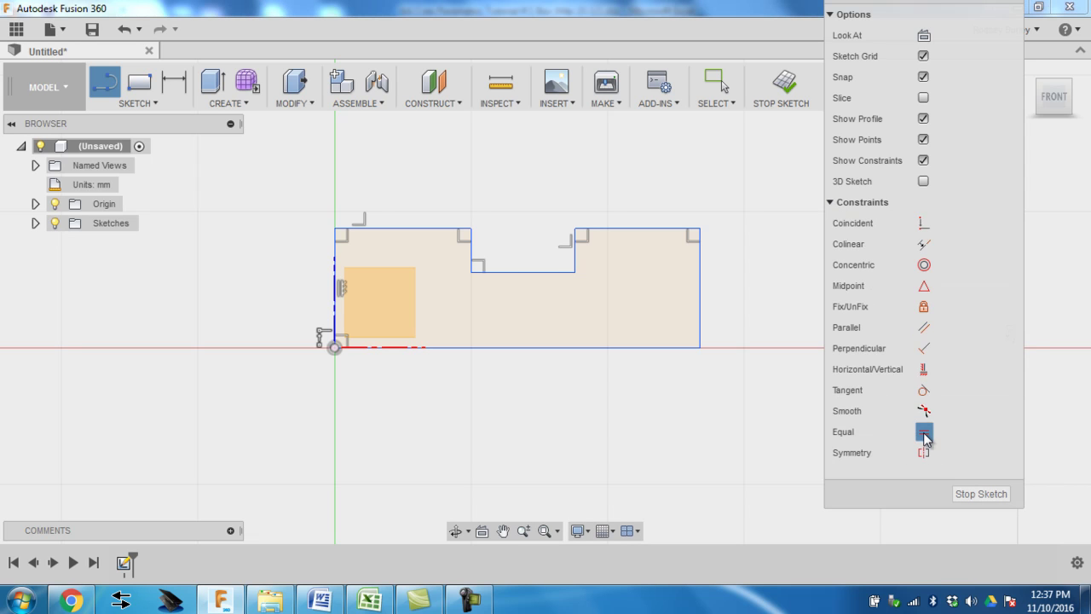
pyautogui.click(645, 230)
pyautogui.click(437, 228)
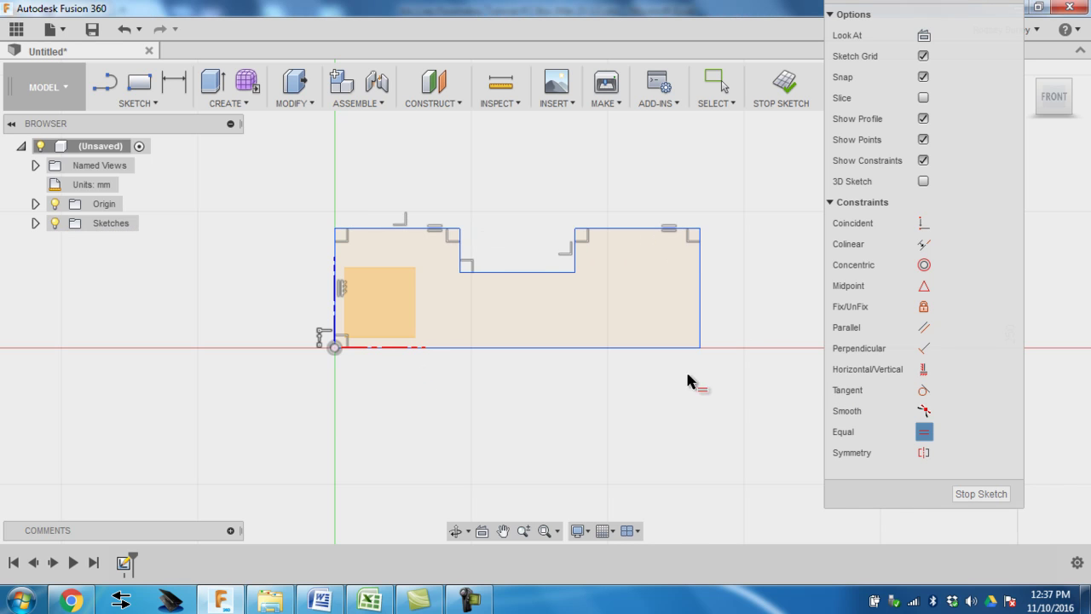
pyautogui.click(924, 432)
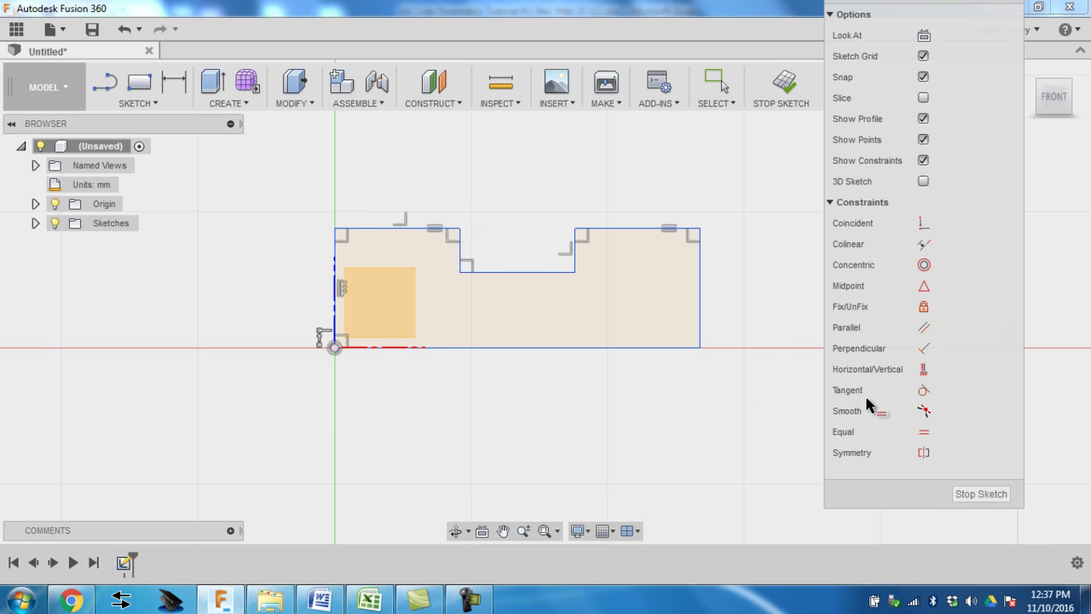
pyautogui.click(700, 304)
pyautogui.click(335, 265)
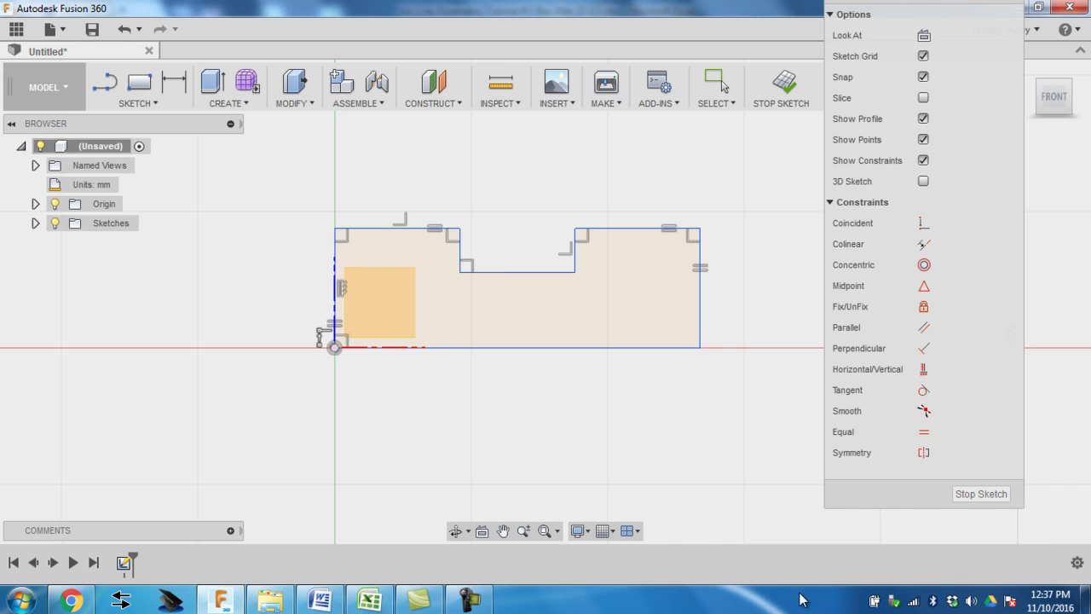
# Dimension the left side's height from its top corner to the origin at 41.5 mm
pyautogui.click(174, 92)
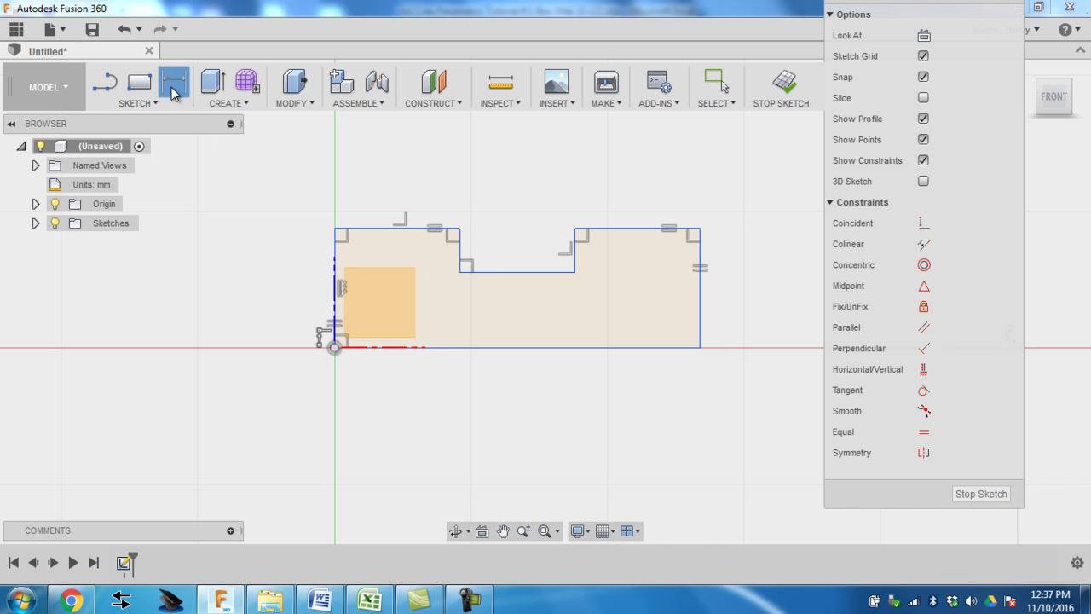
pyautogui.click(333, 230)
pyautogui.click(335, 347)
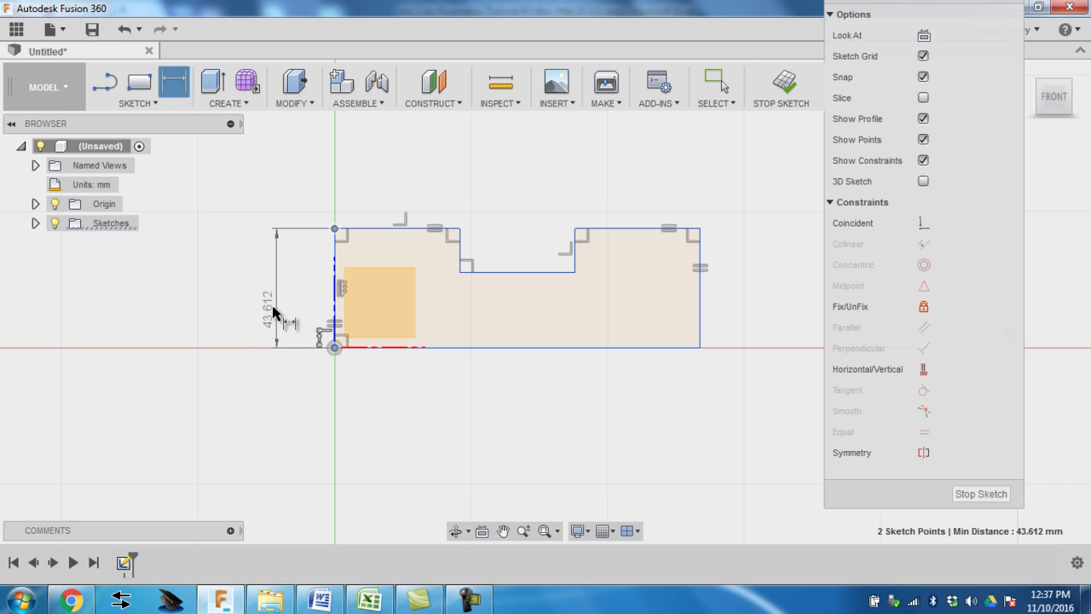
pyautogui.click(255, 303)
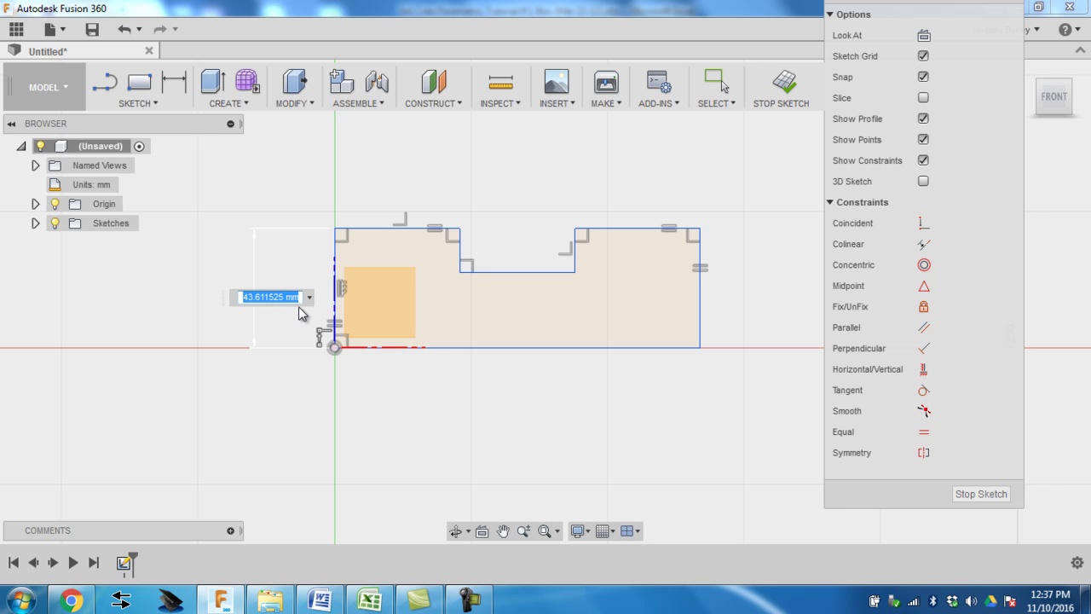
pyautogui.write('41.5')
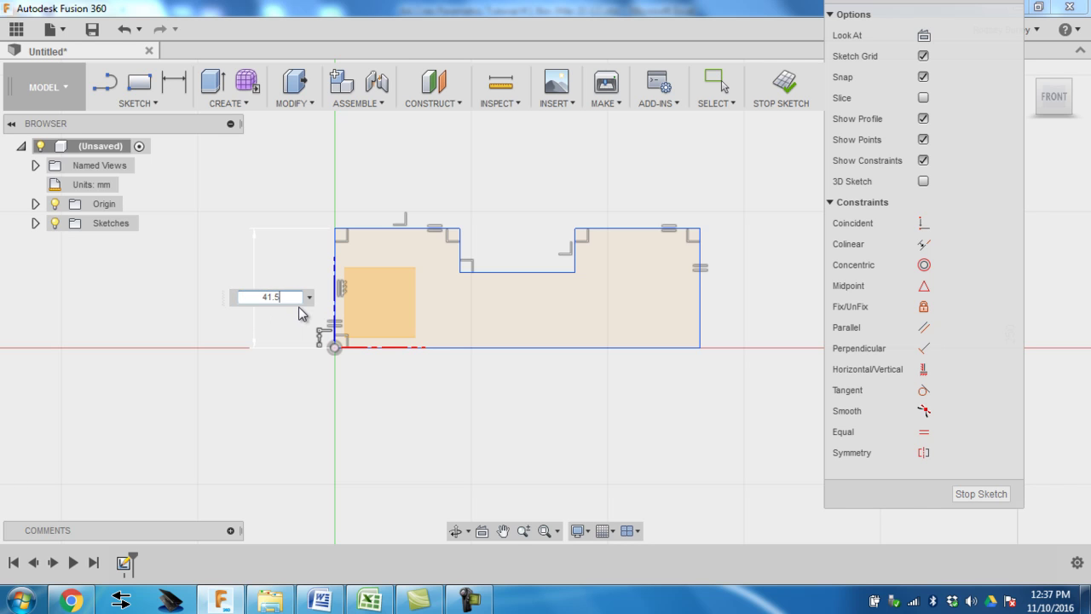
pyautogui.press('Return')
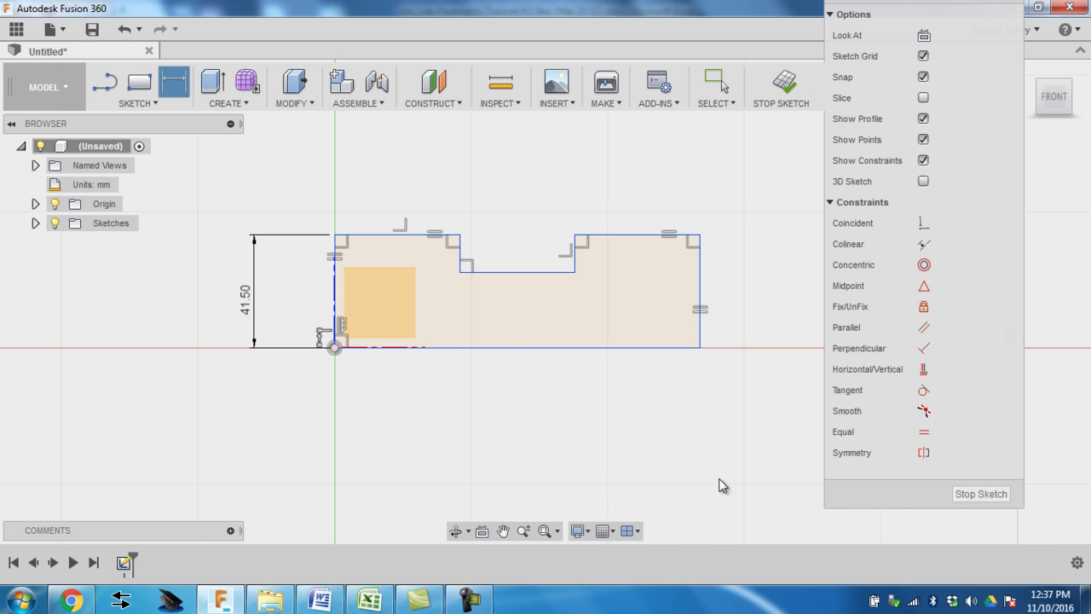
# Undo the 41.50 dimension and equal constraints, restore the bottom line, and begin a new left-height dimension
pyautogui.click(126, 30)
pyautogui.click(125, 30)
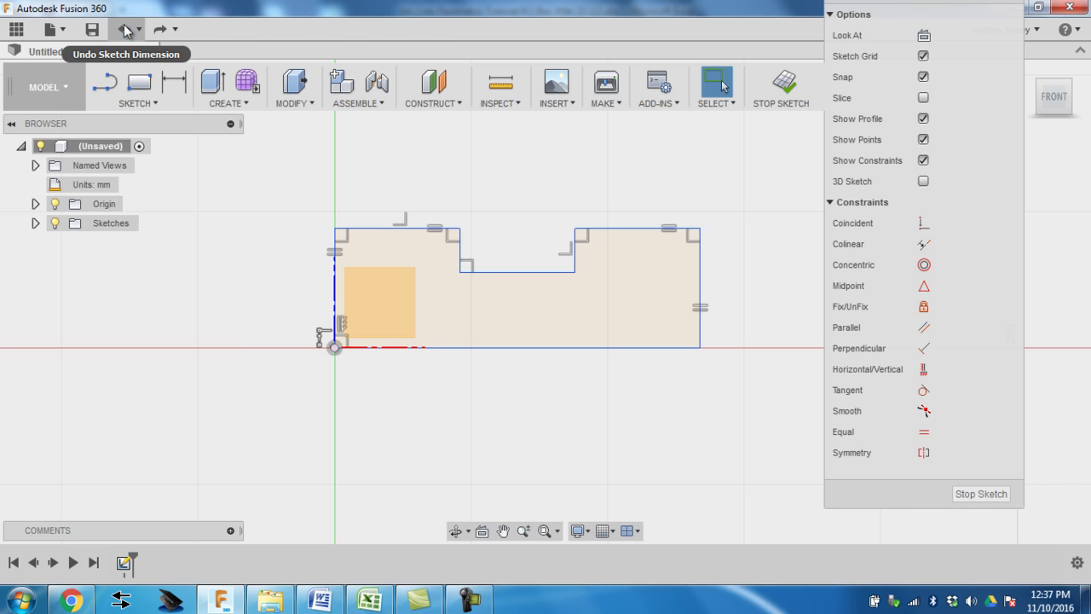
pyautogui.click(125, 29)
pyautogui.click(125, 29)
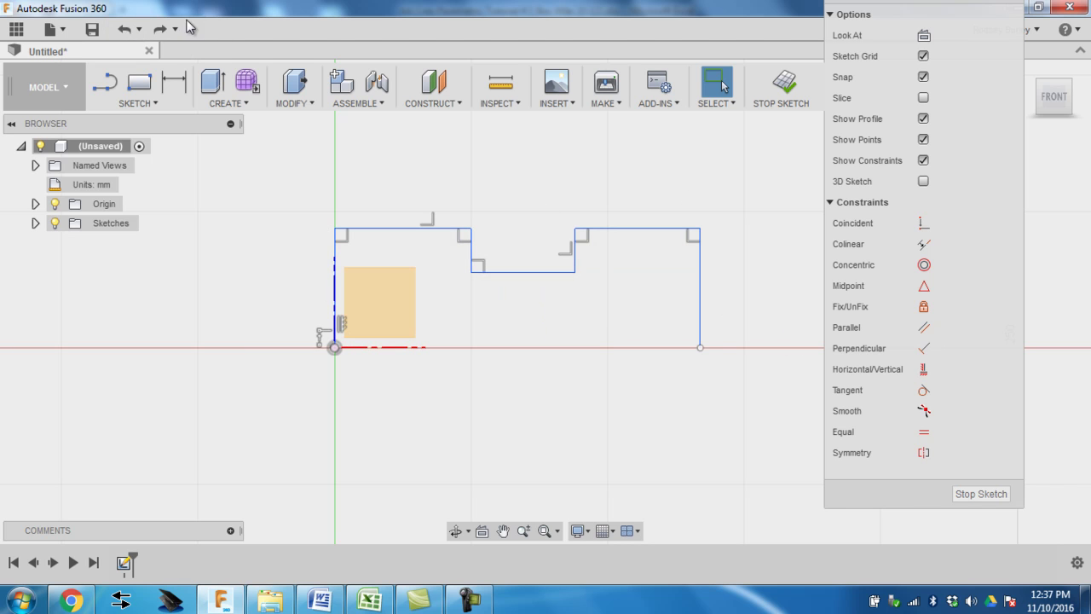
pyautogui.click(161, 29)
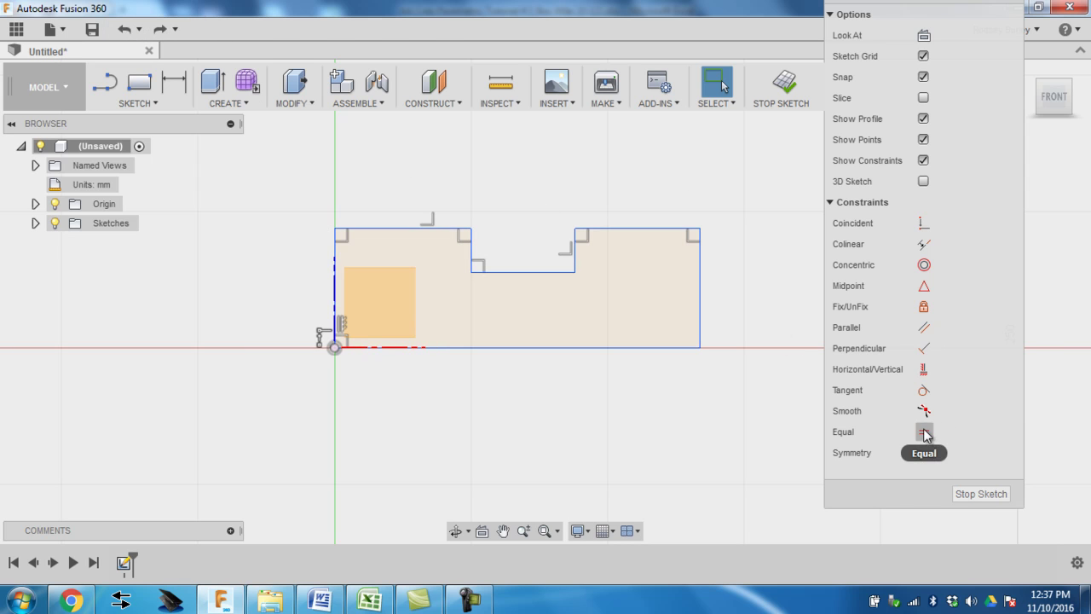
pyautogui.click(174, 82)
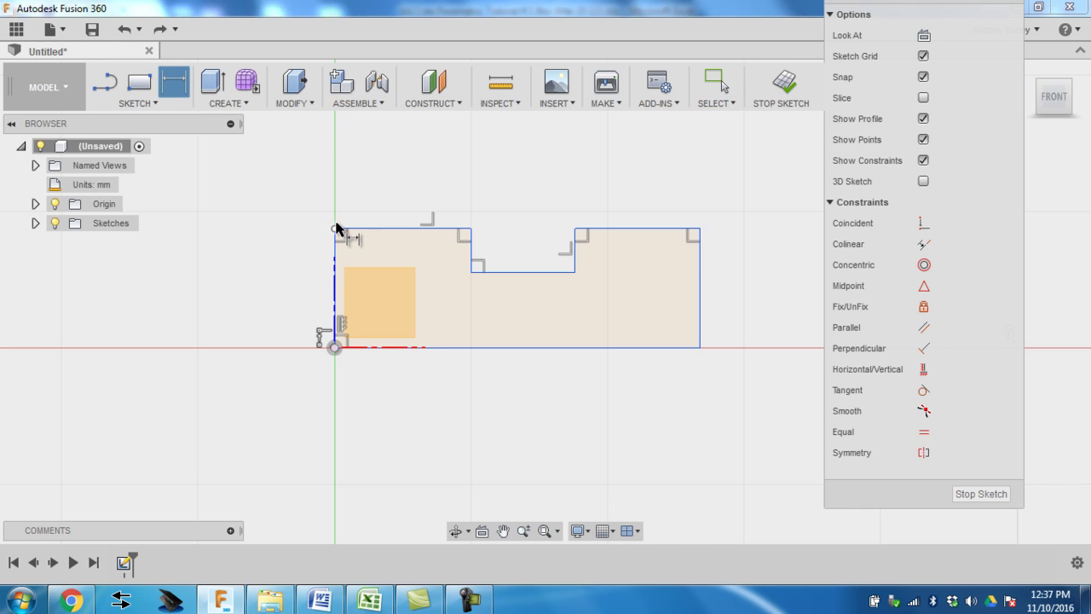
pyautogui.click(335, 228)
# Dimension the left and right outer heights at 41.5 mm each
pyautogui.click(334, 347)
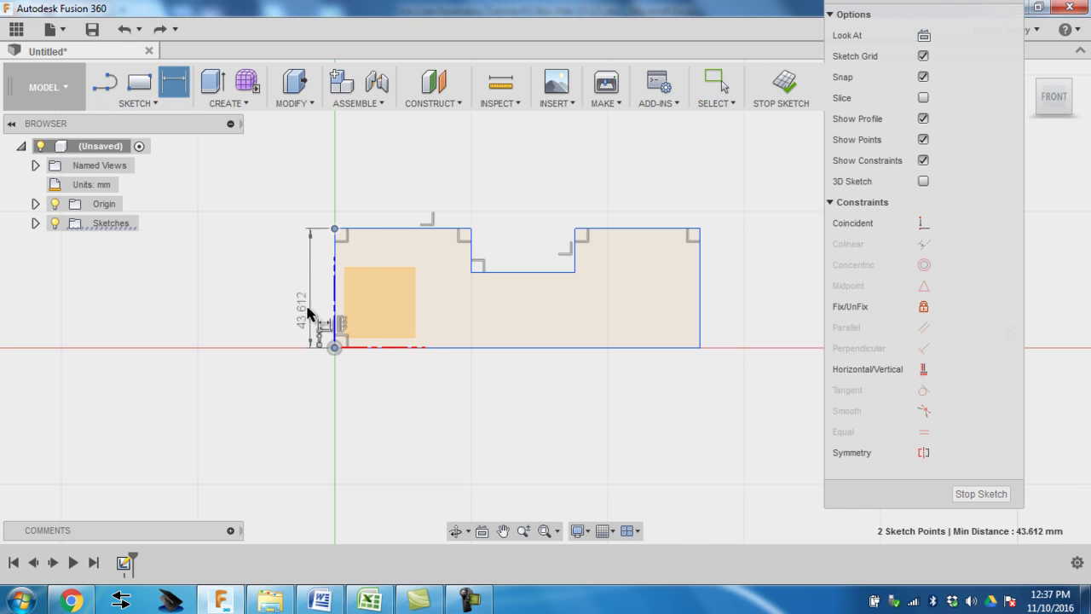
pyautogui.click(274, 311)
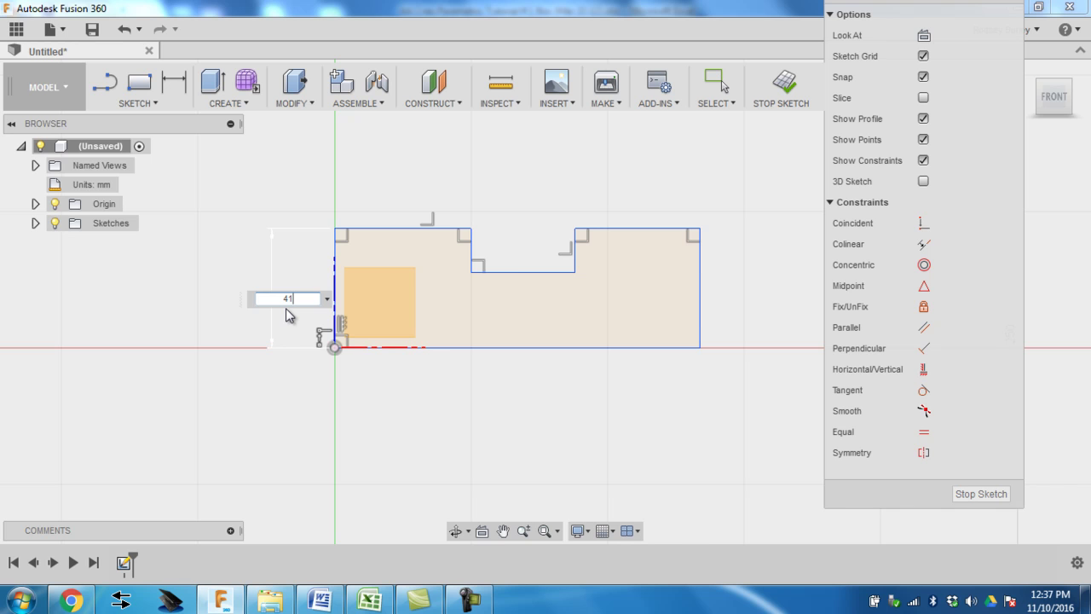
pyautogui.press('Return')
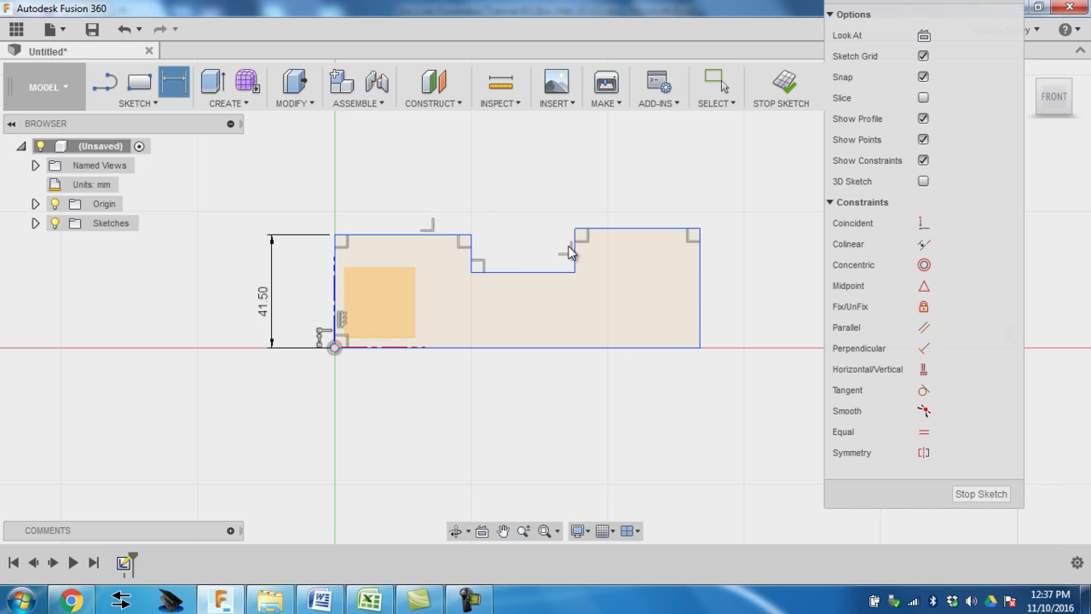
pyautogui.click(704, 231)
pyautogui.click(701, 347)
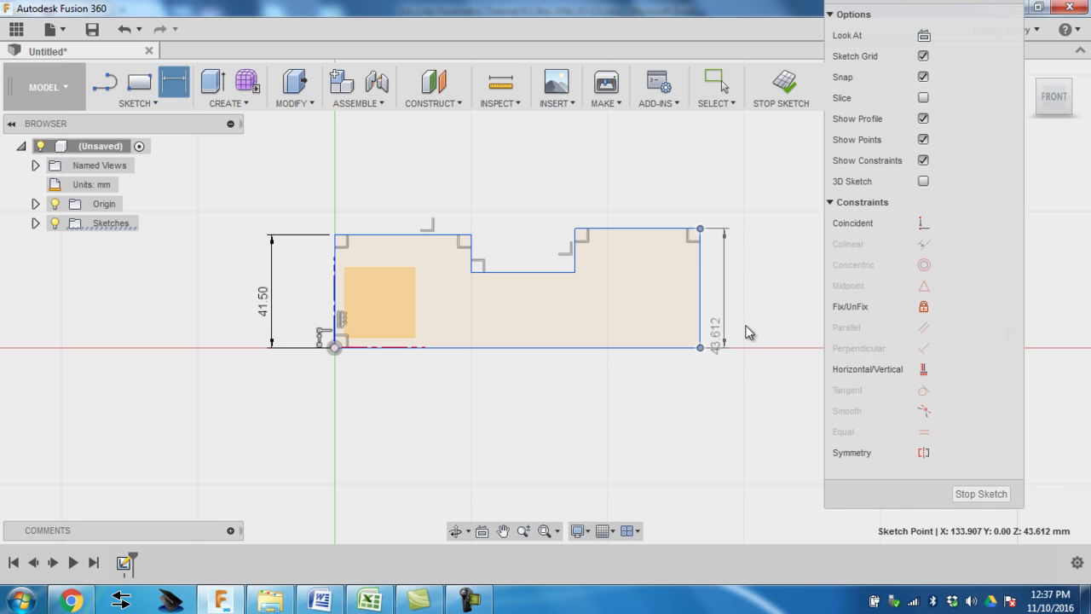
pyautogui.click(760, 334)
pyautogui.write('41')
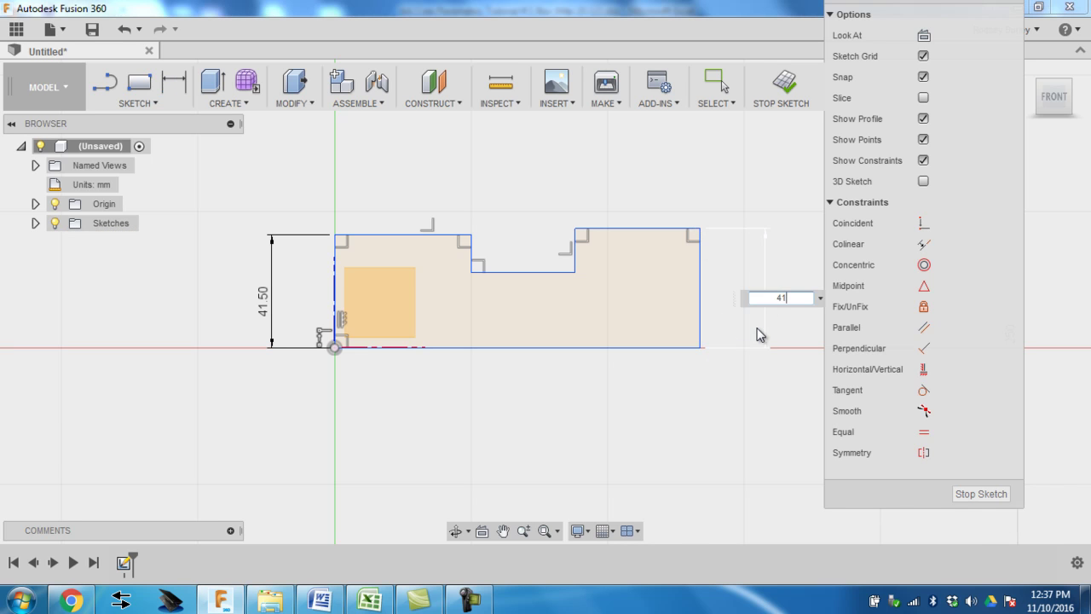
pyautogui.write('.5')
pyautogui.press('Return')
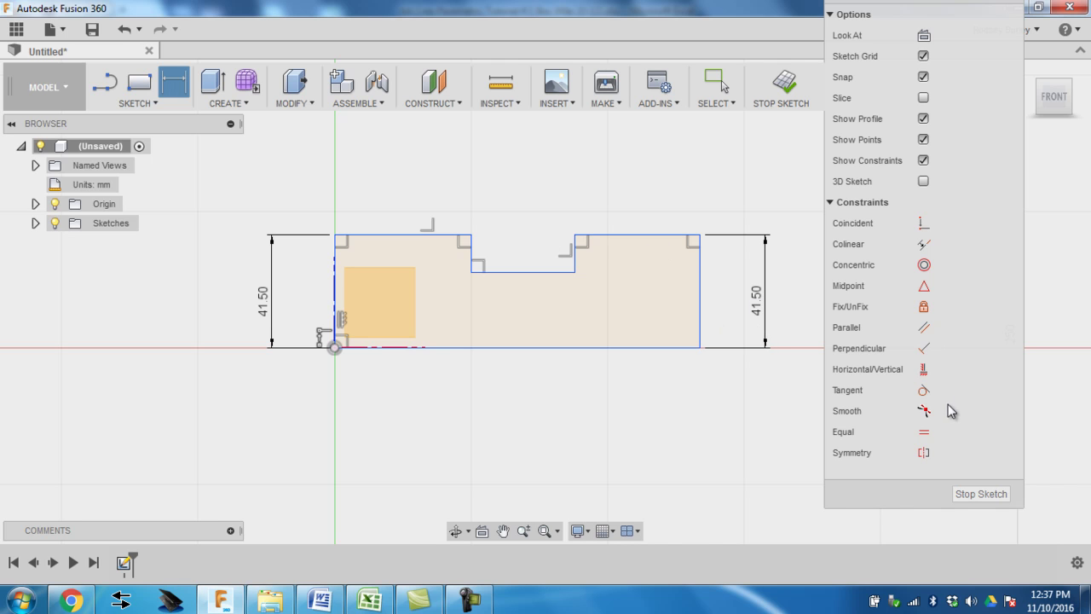
# Constrain the two top edges of the profile to be equal in length
pyautogui.click(924, 433)
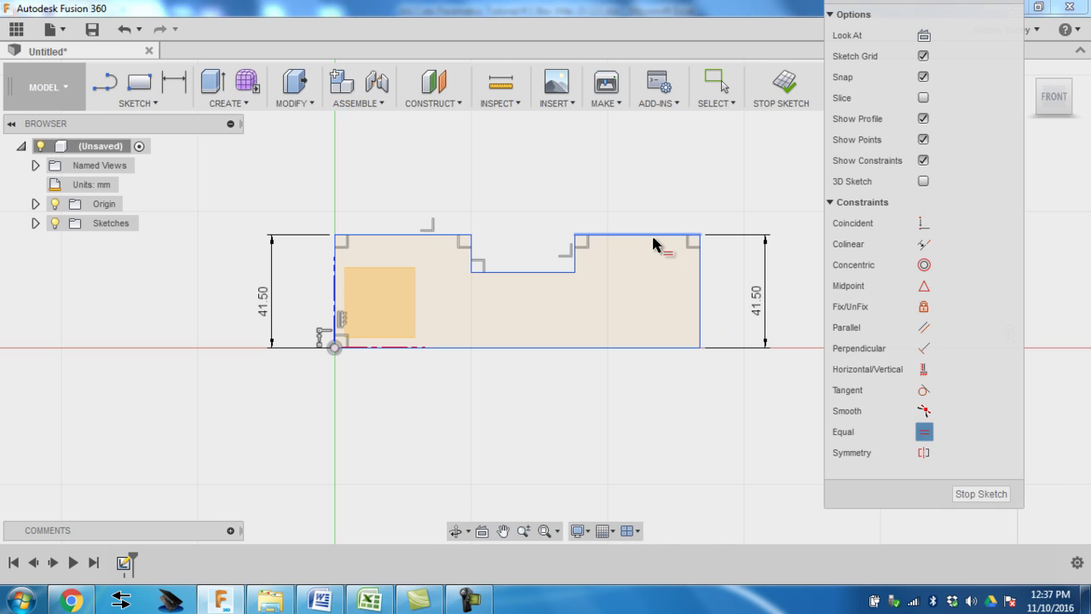
pyautogui.click(651, 234)
pyautogui.click(404, 237)
# Dimension the top-left edge at 44 mm
pyautogui.click(174, 83)
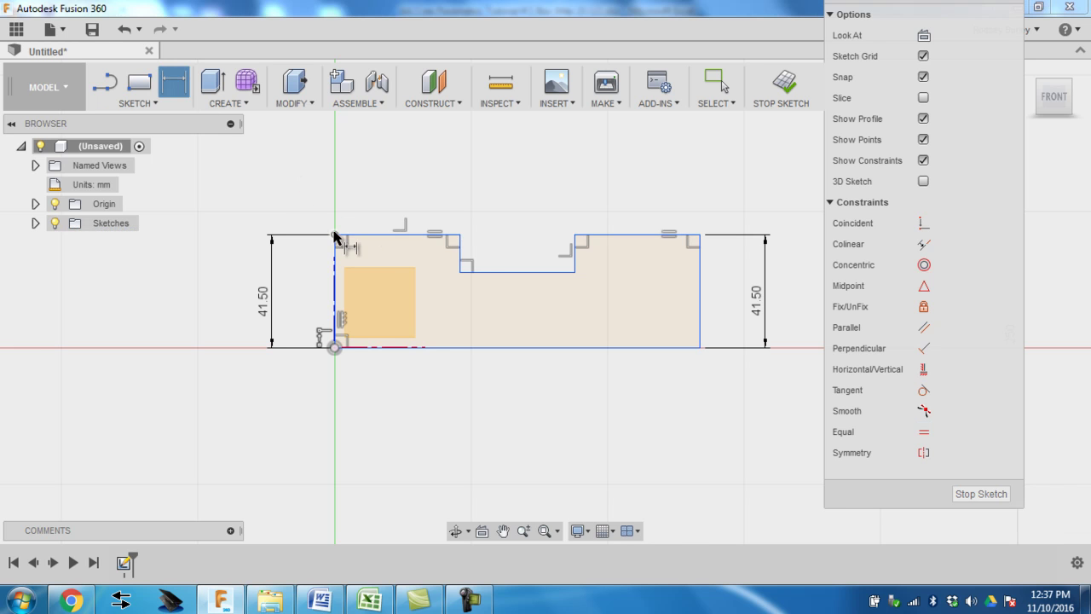
pyautogui.click(335, 236)
pyautogui.click(460, 236)
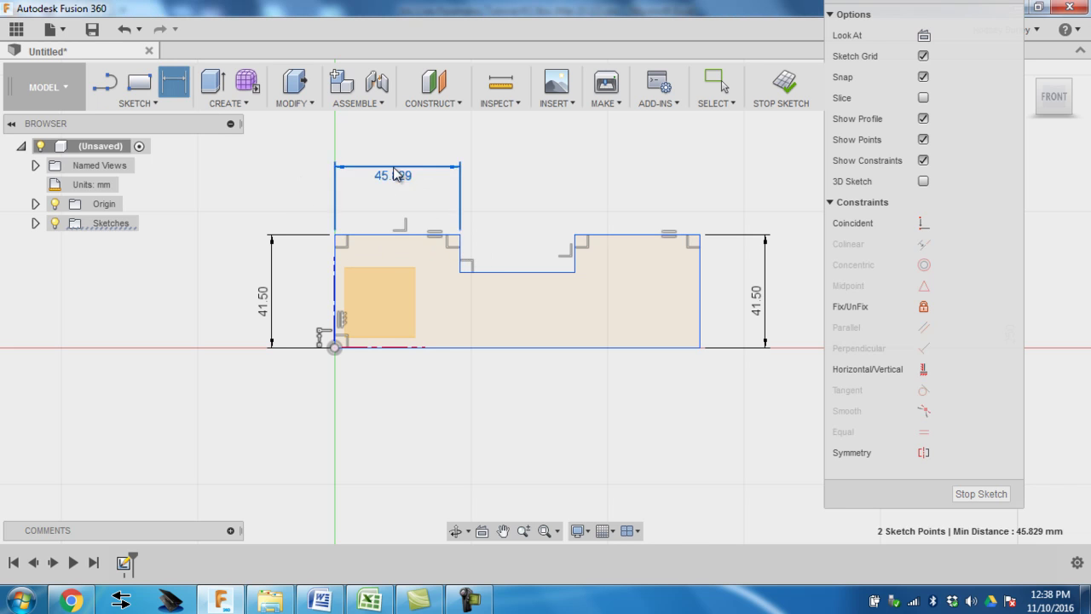
pyautogui.click(393, 174)
pyautogui.write('44')
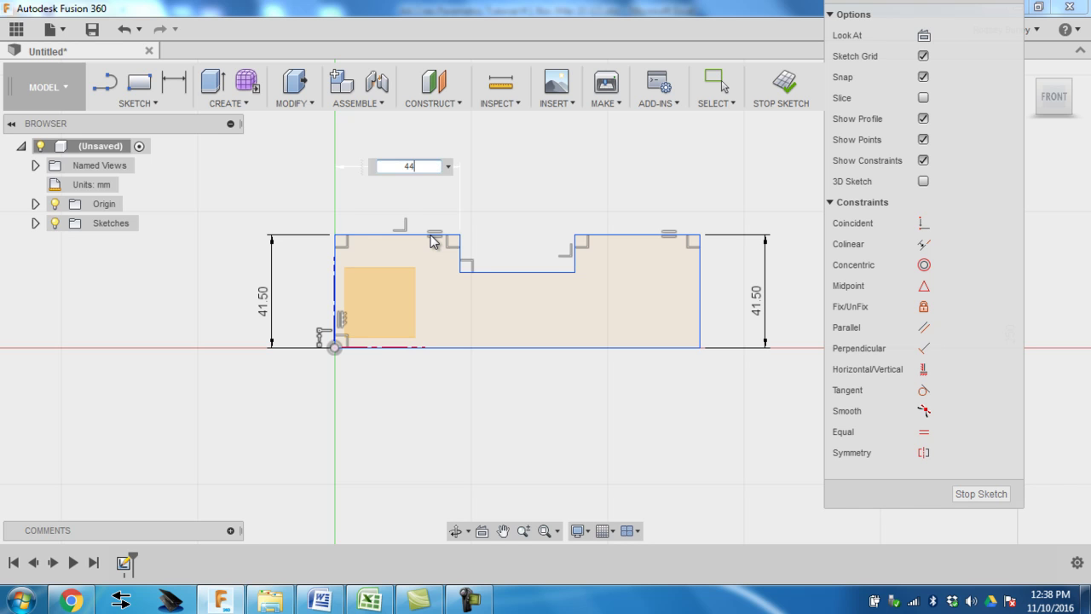
pyautogui.press('Return')
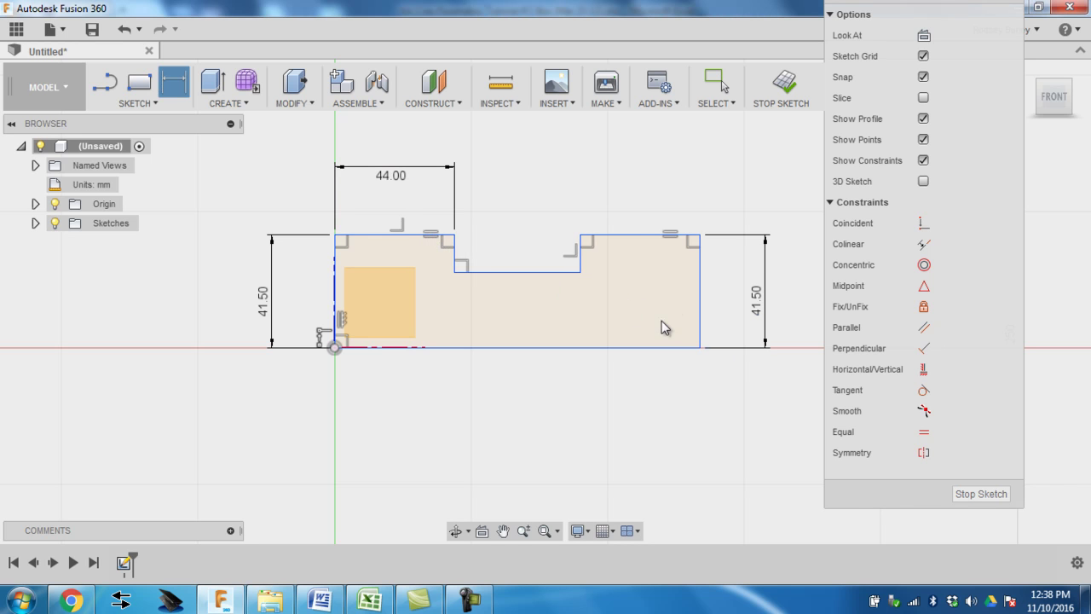
# Dimension the bottom width from the origin to the bottom-right corner at 128 mm
pyautogui.click(335, 347)
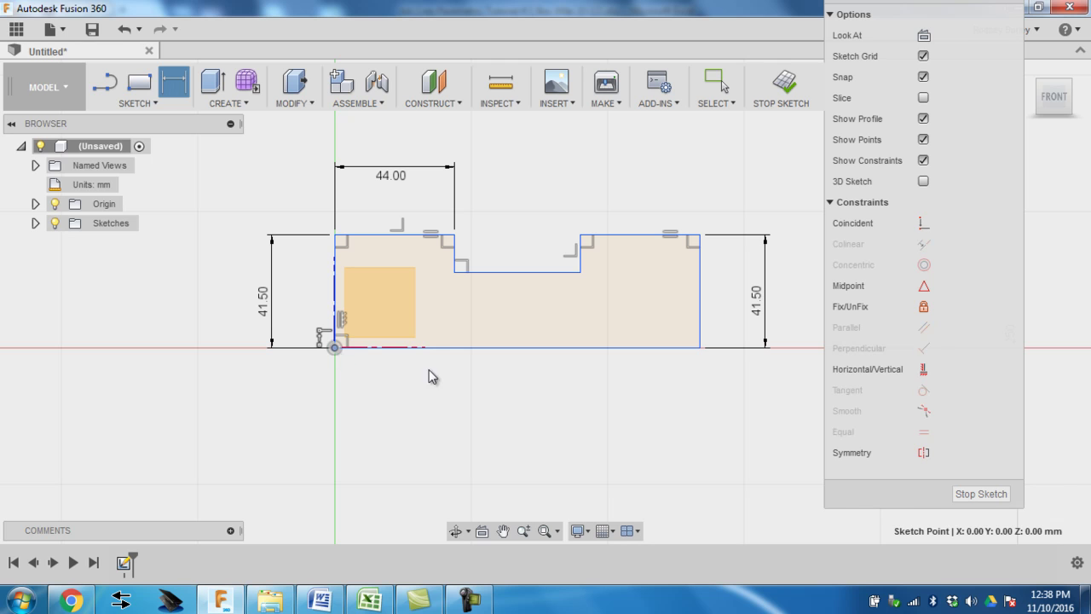
pyautogui.click(699, 347)
pyautogui.click(504, 419)
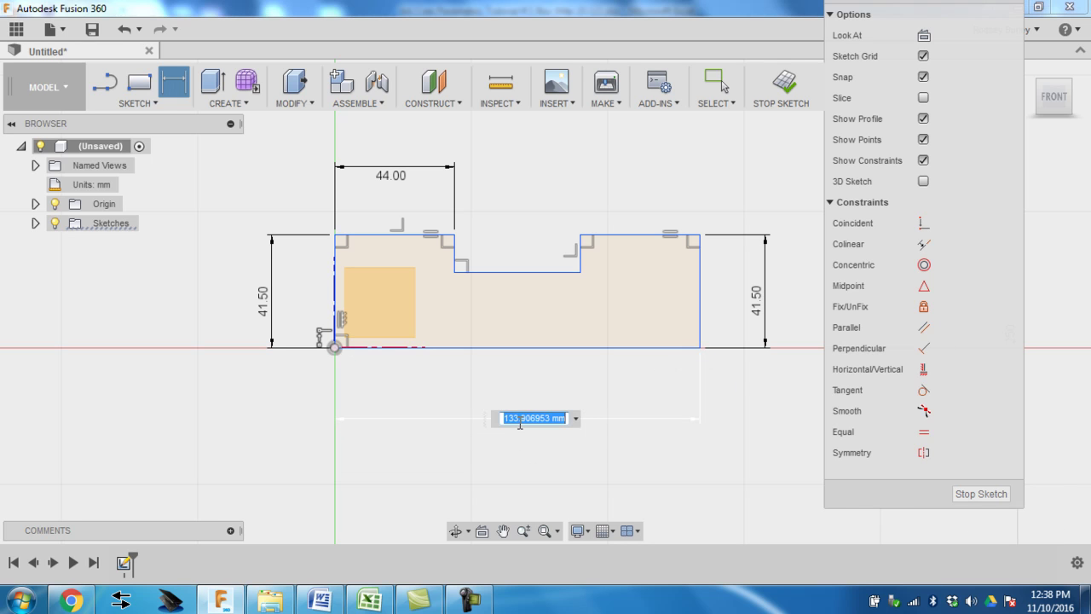
pyautogui.write('12')
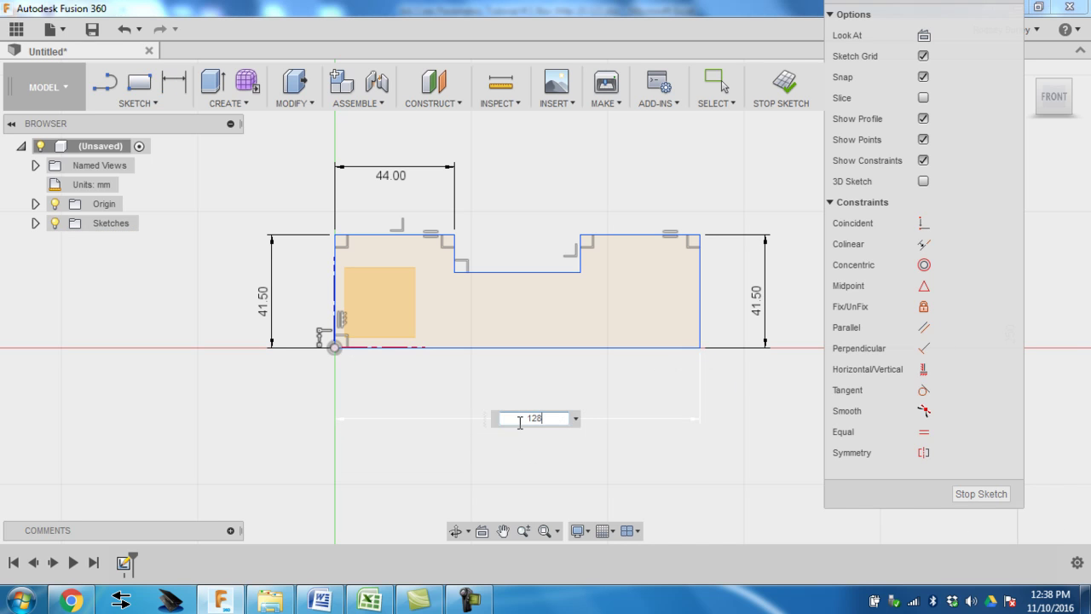
pyautogui.write('8')
pyautogui.press('Return')
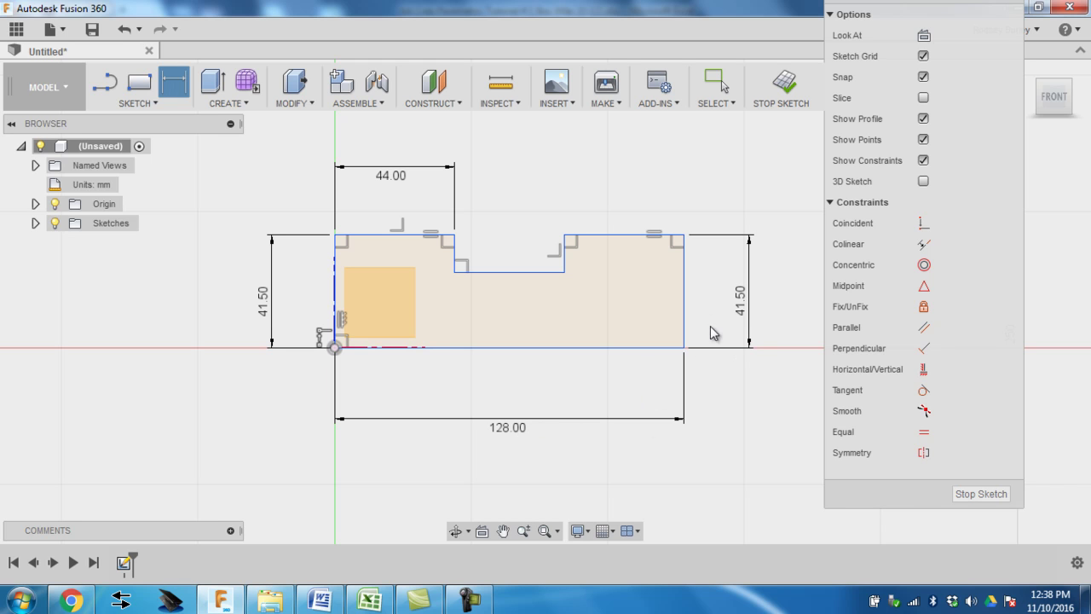
# Dimension the notch's depth between its top and bottom corners at 20 mm
pyautogui.click(565, 236)
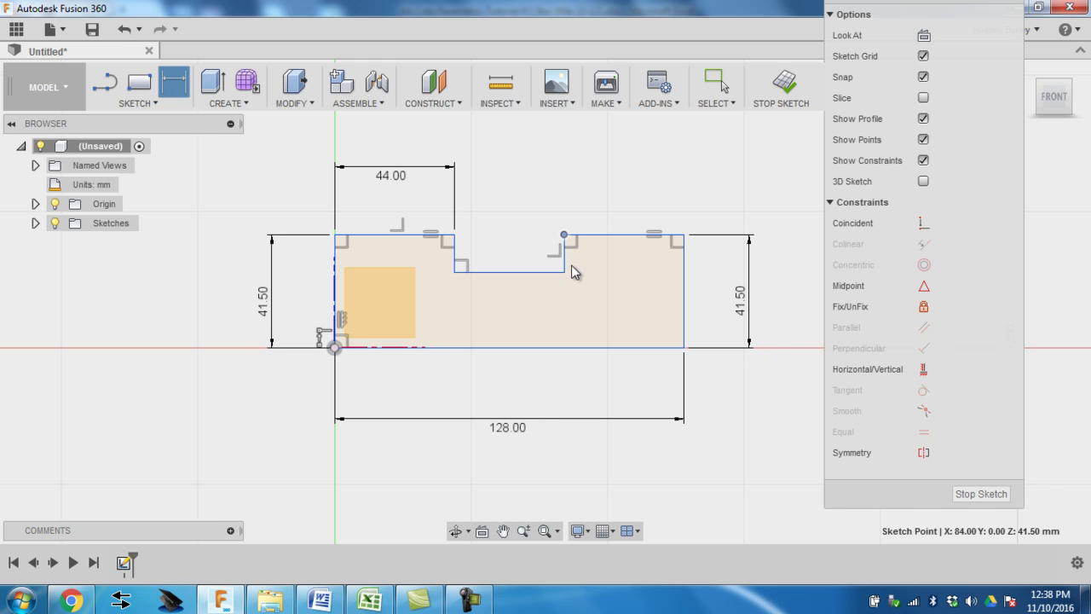
pyautogui.click(565, 266)
pyautogui.click(564, 272)
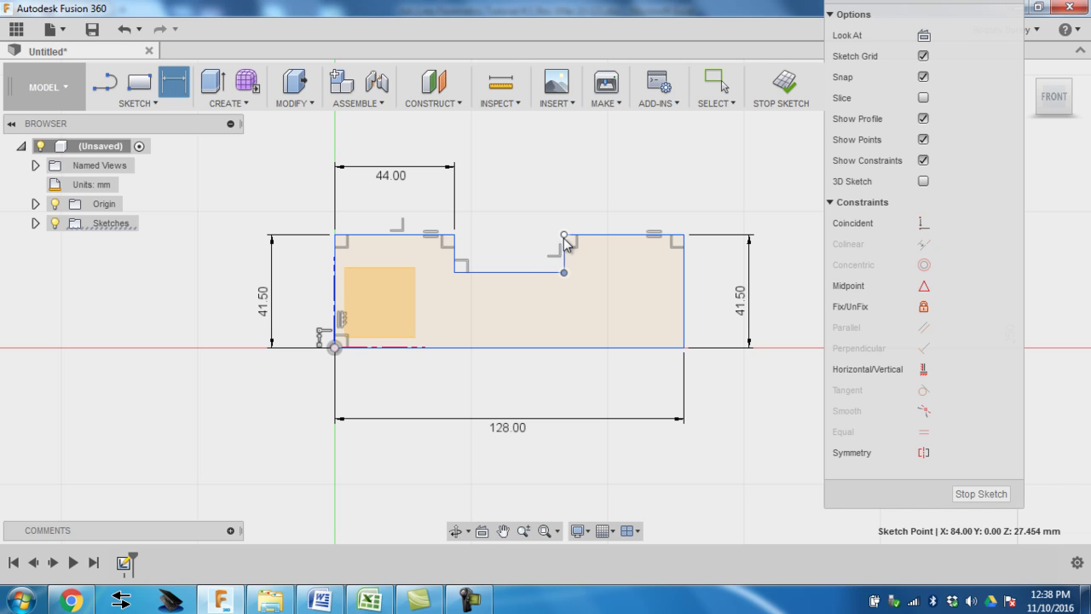
pyautogui.click(565, 236)
pyautogui.click(526, 262)
pyautogui.write('20')
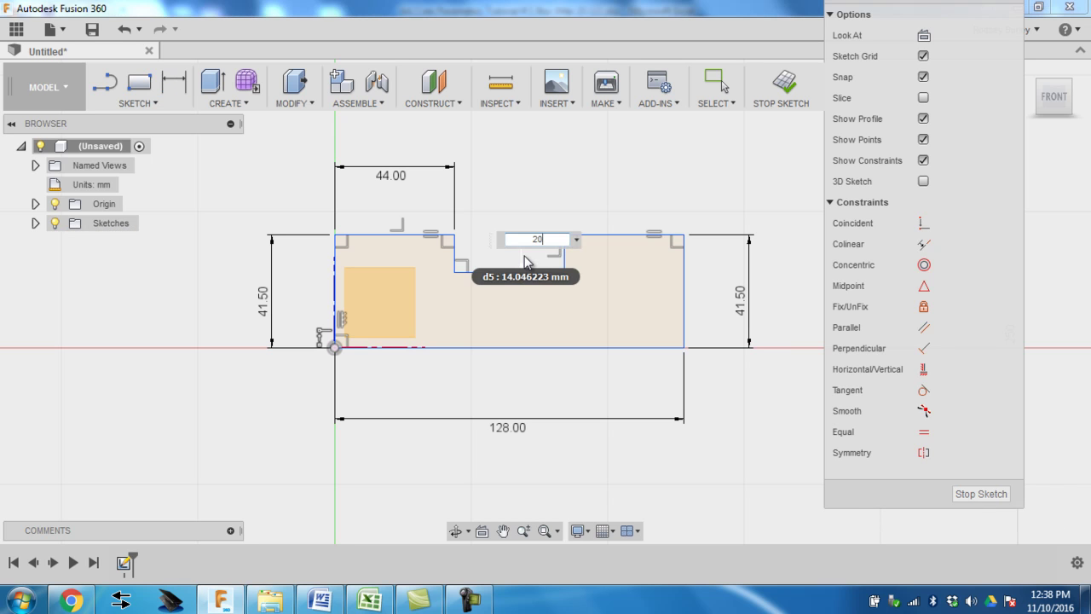
pyautogui.press('Return')
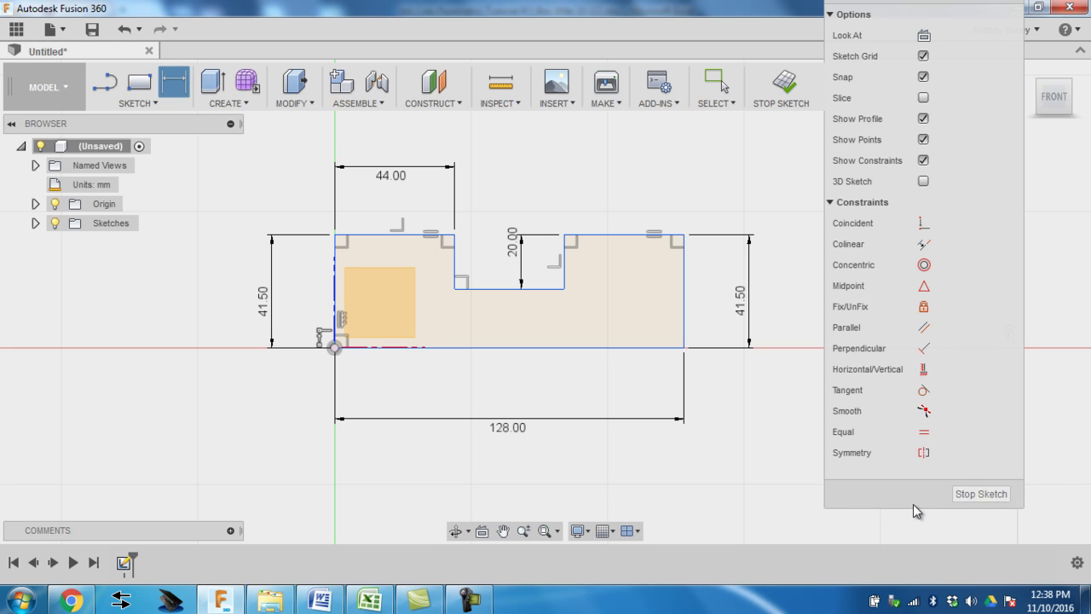
# Stop the sketch and select the notched profile, a 4512.00 mm² face
pyautogui.click(981, 493)
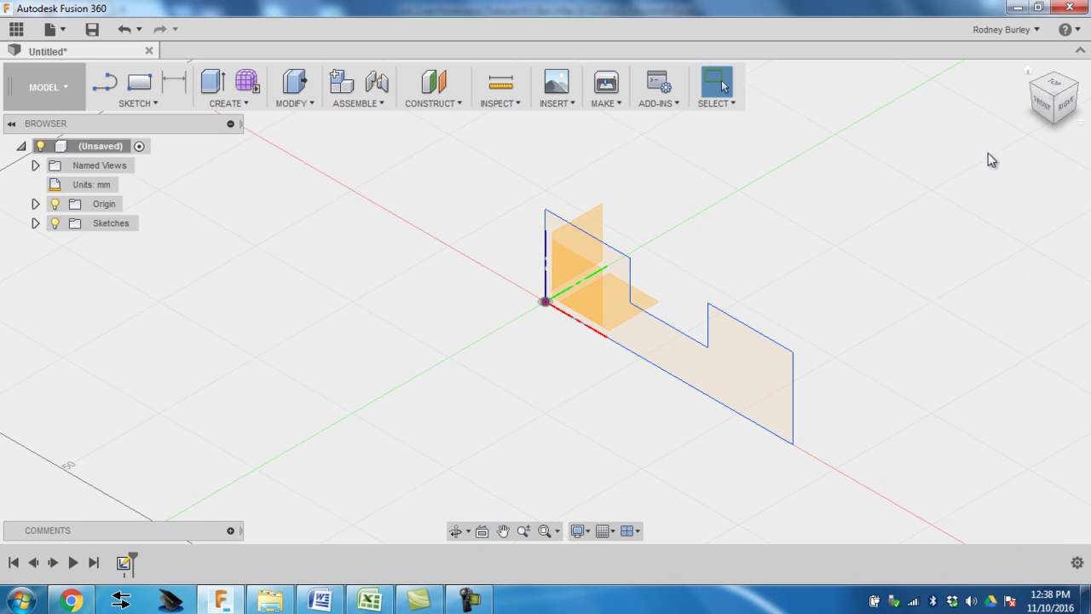
pyautogui.moveTo(679, 269); pyautogui.dragTo(505, 270, button='middle')
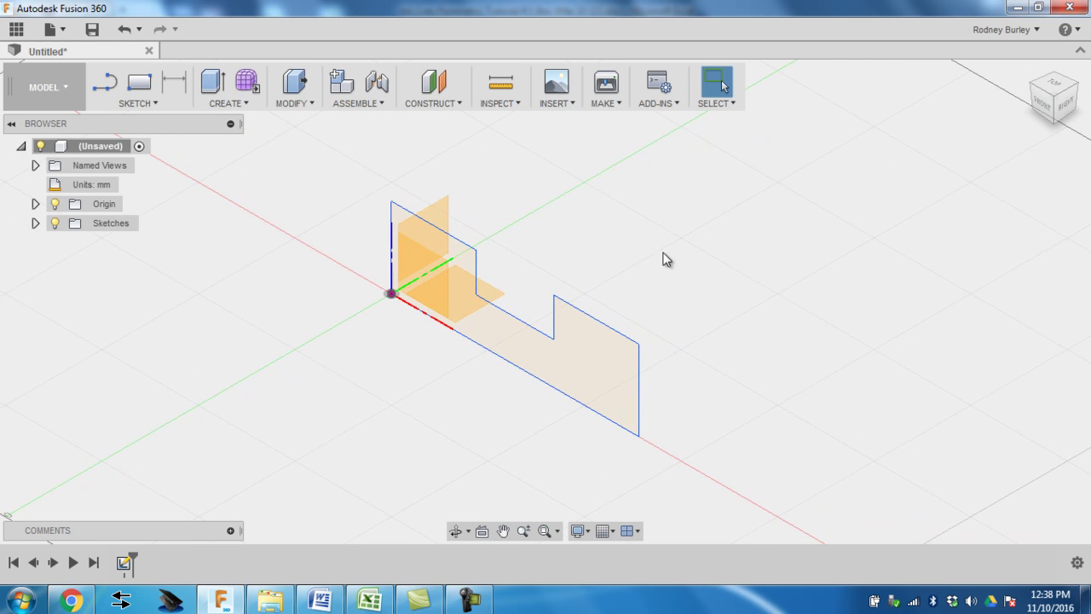
pyautogui.click(506, 331)
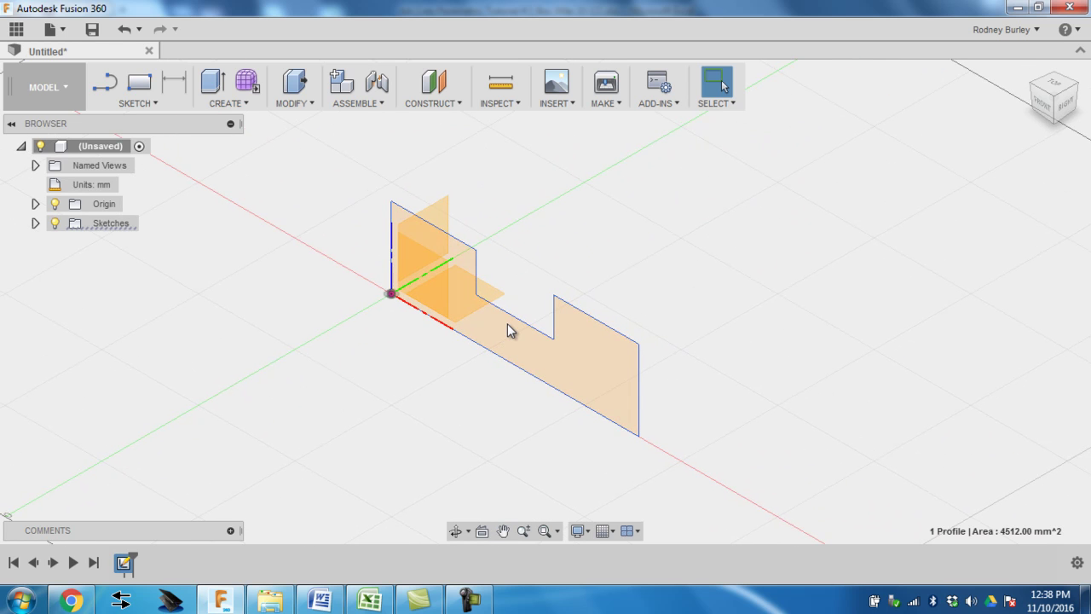
# Use Press Pull on the notched profile and set the extrusion distance to 50 mm
pyautogui.rightClick(491, 328)
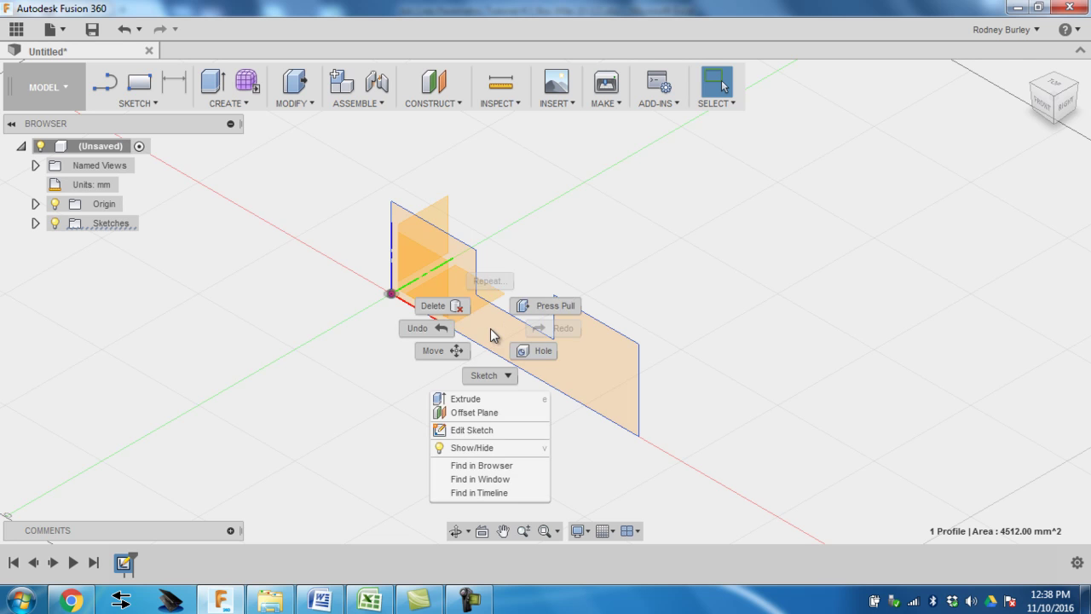
pyautogui.click(530, 308)
pyautogui.moveTo(528, 312); pyautogui.dragTo(741, 217)
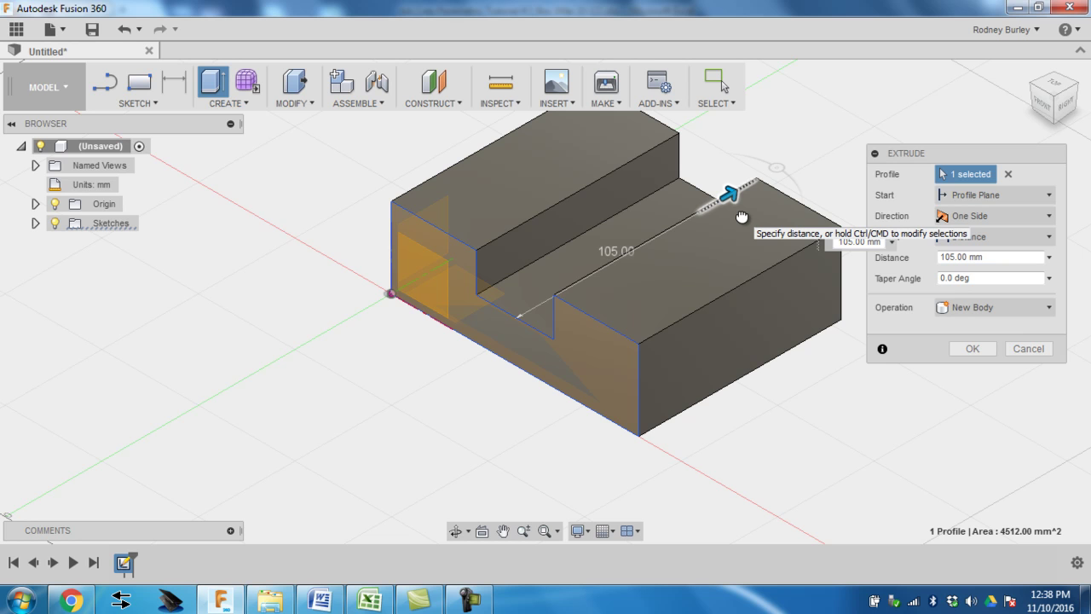
pyautogui.moveTo(742, 216); pyautogui.dragTo(331, 425)
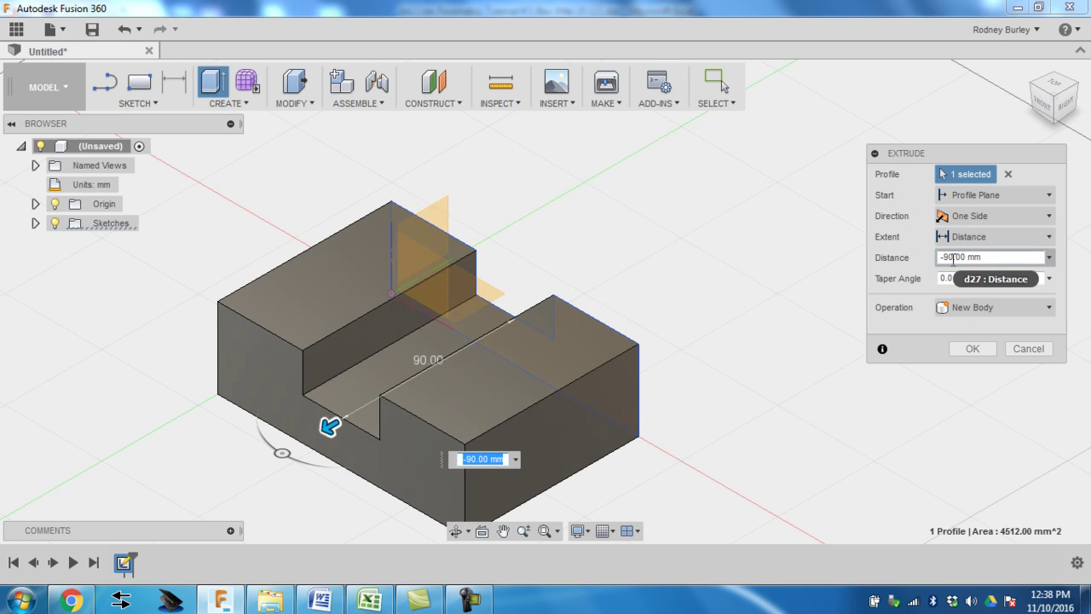
pyautogui.moveTo(333, 423); pyautogui.dragTo(631, 302)
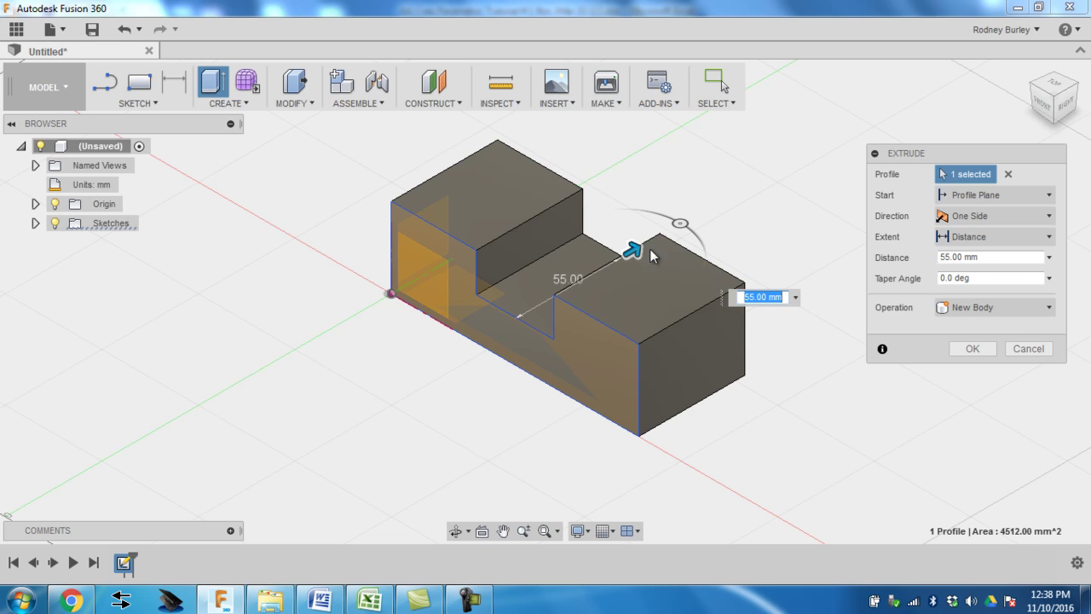
pyautogui.doubleClick(750, 297)
pyautogui.write('50')
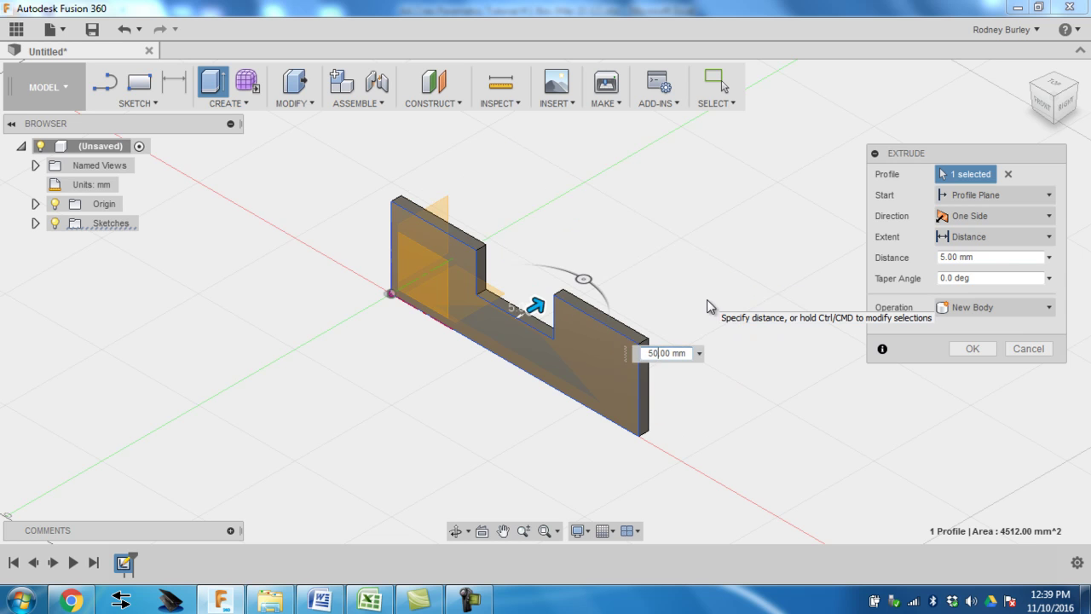
pyautogui.press('Return')
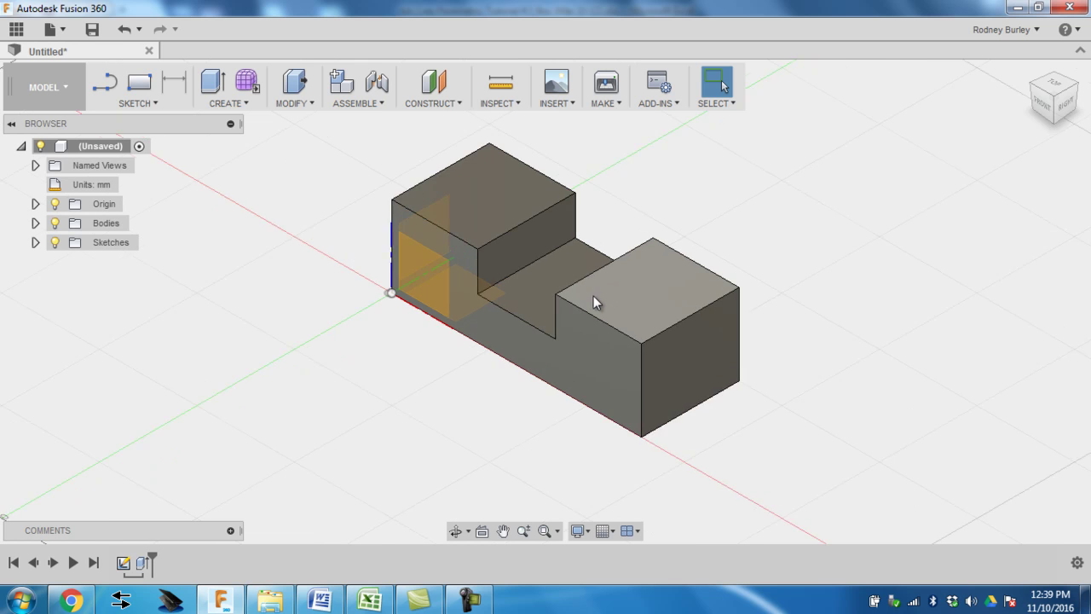
pyautogui.scroll(2, 589, 298)
pyautogui.scroll(-2, 587, 299)
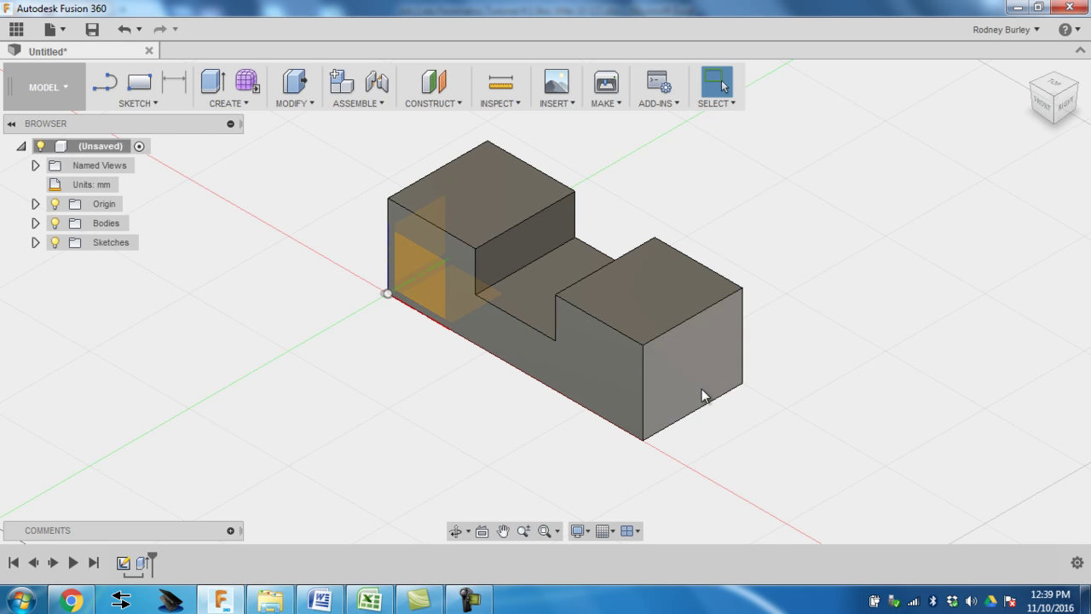
pyautogui.scroll(-1, 476, 203)
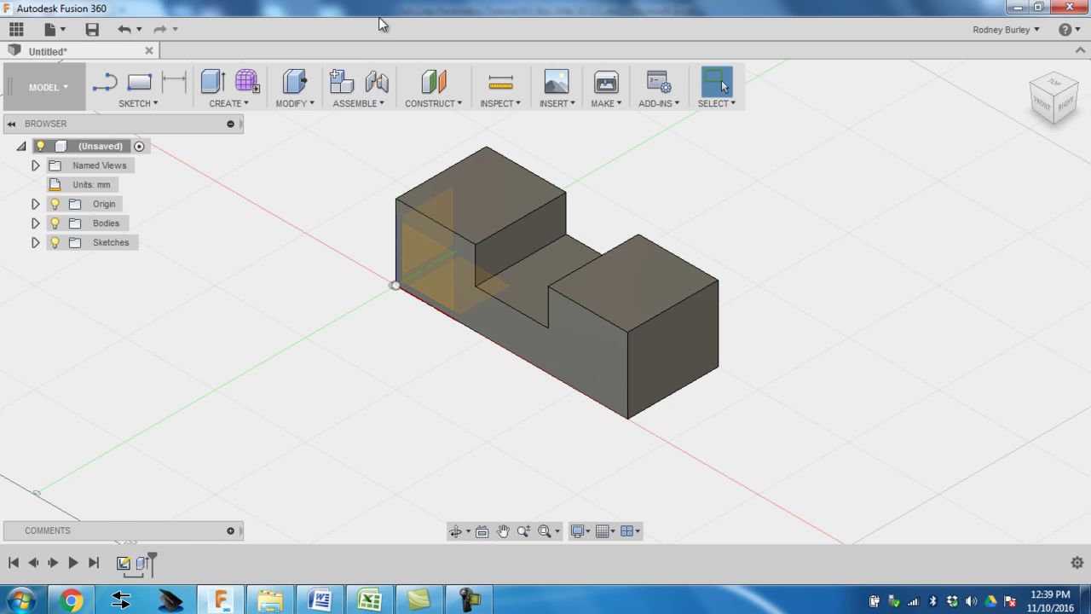